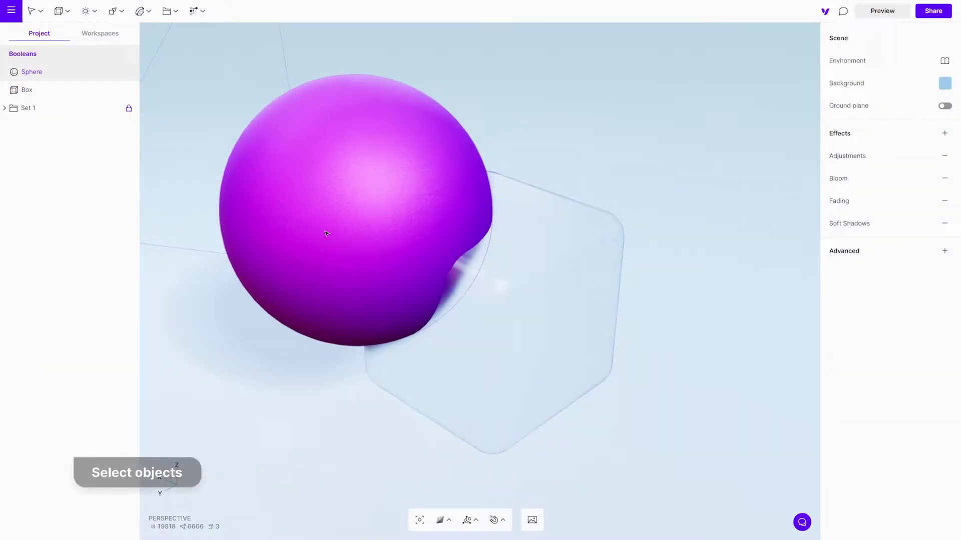
Select the sphere and the box and combine them with a Boolean modifier
{"action": "left_click", "coordinate": [326, 235]}
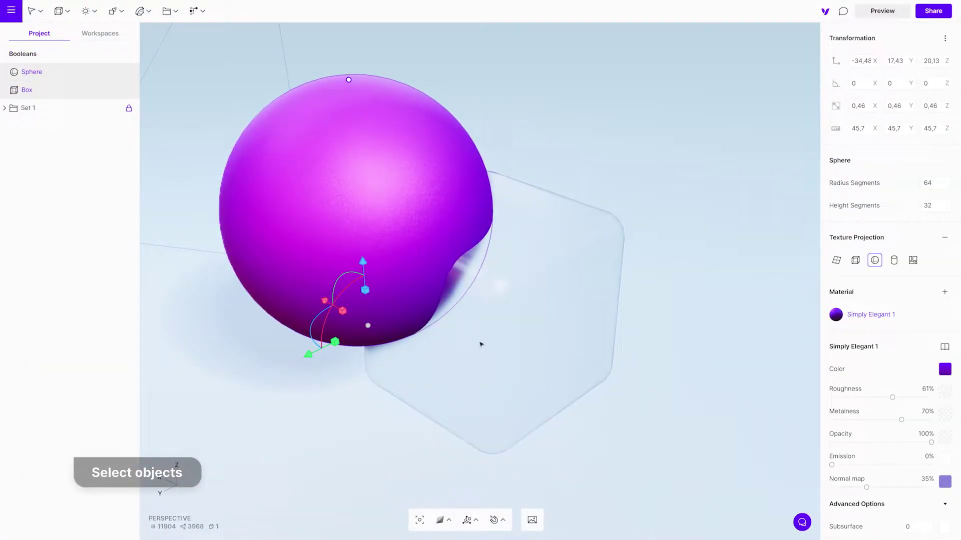
{"action": "left_click", "coordinate": [509, 321], "text": "shift"}
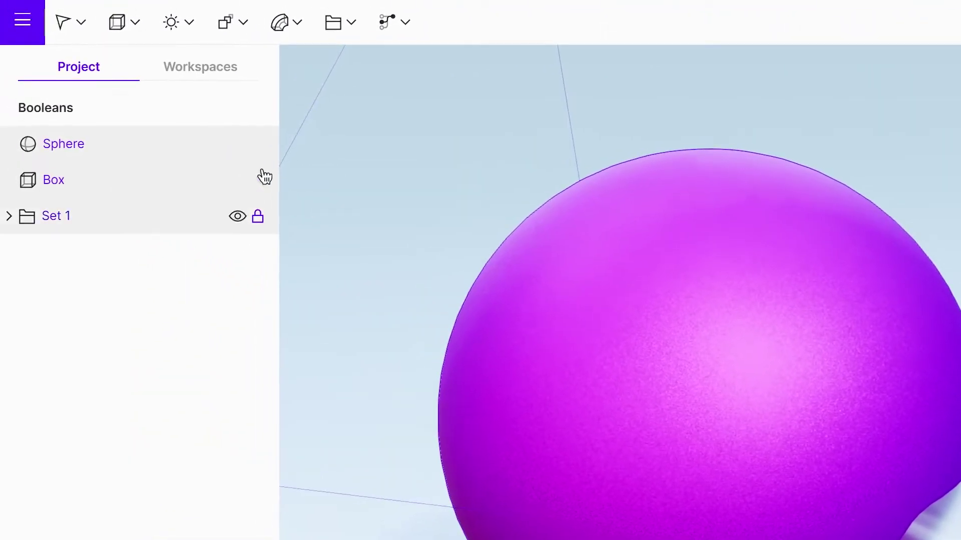
{"action": "left_click", "coordinate": [117, 11]}
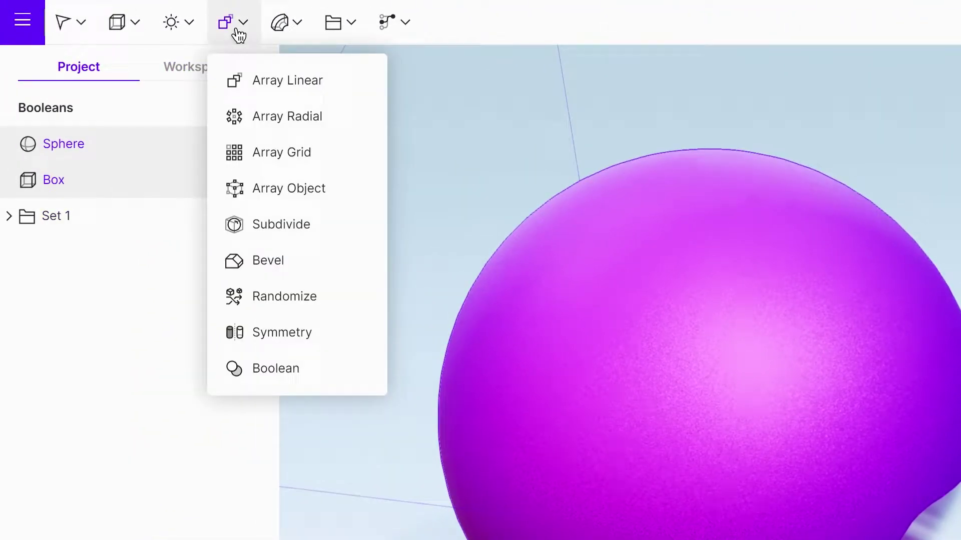
{"action": "left_click", "coordinate": [294, 370]}
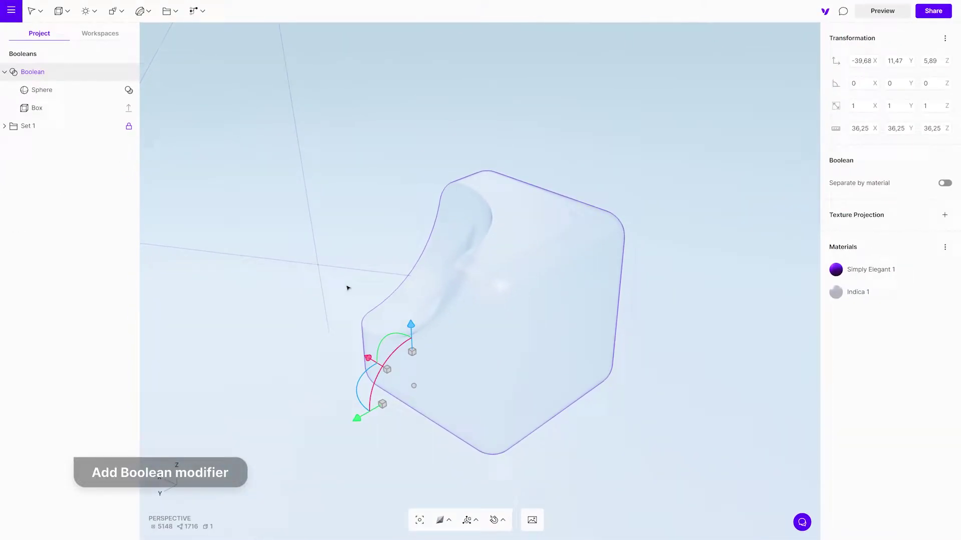
{"action": "right_click_drag", "start_coordinate": [348, 288], "coordinate": [545, 299]}
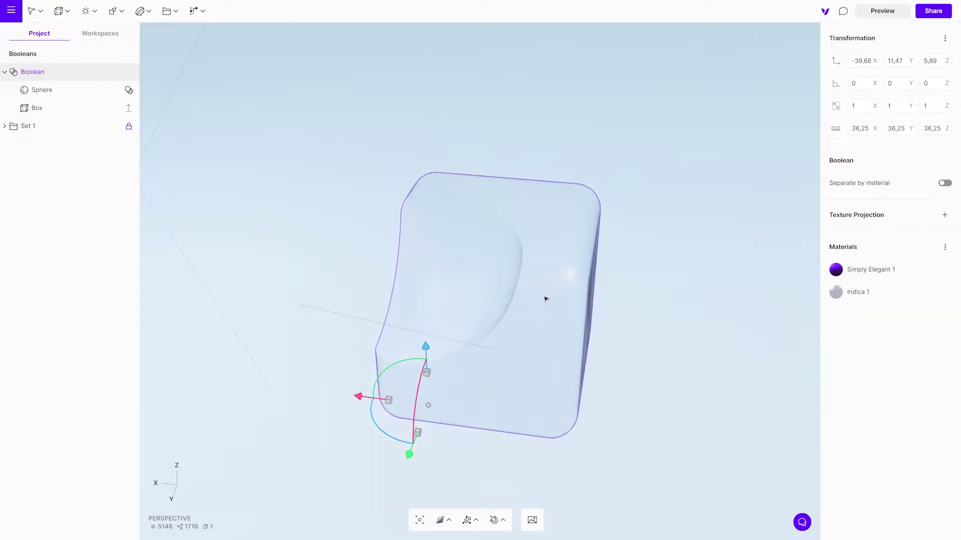
Move, rotate and scale the Boolean's sphere to about X -33.15, Z 26.74, Y rotation -3.2° and scale 0.32, over the box's upper corner
{"action": "left_click", "coordinate": [100, 93]}
{"action": "left_click_drag", "start_coordinate": [321, 354], "coordinate": [526, 372]}
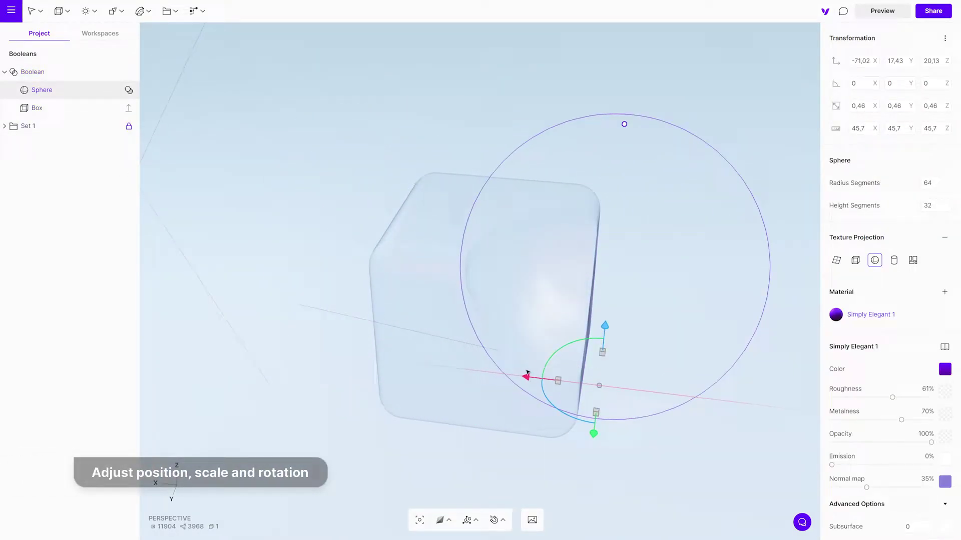
{"action": "left_click_drag", "start_coordinate": [604, 354], "coordinate": [518, 381]}
{"action": "right_click_drag", "start_coordinate": [667, 362], "coordinate": [352, 243]}
{"action": "left_click_drag", "start_coordinate": [352, 243], "coordinate": [760, 309]}
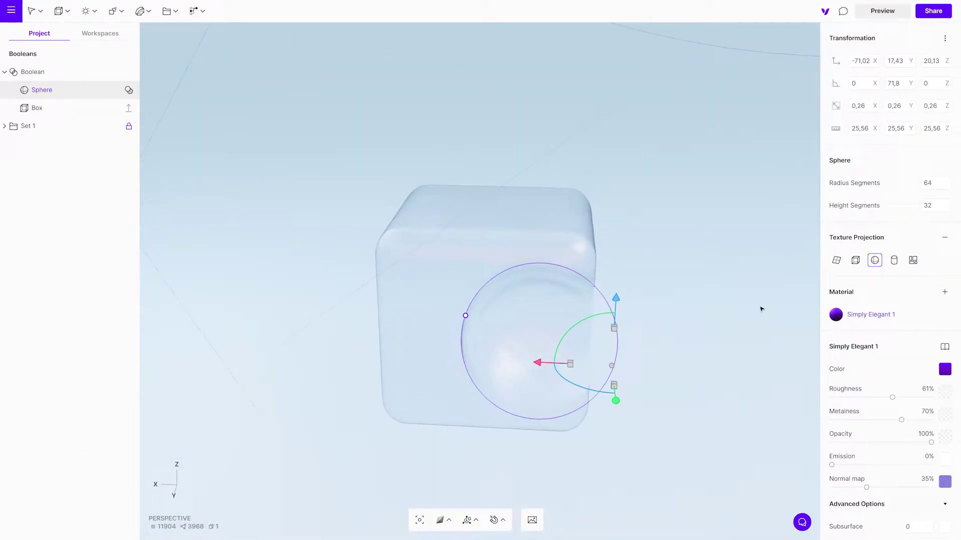
{"action": "left_click_drag", "start_coordinate": [541, 367], "coordinate": [357, 354]}
{"action": "left_click_drag", "start_coordinate": [446, 303], "coordinate": [429, 212]}
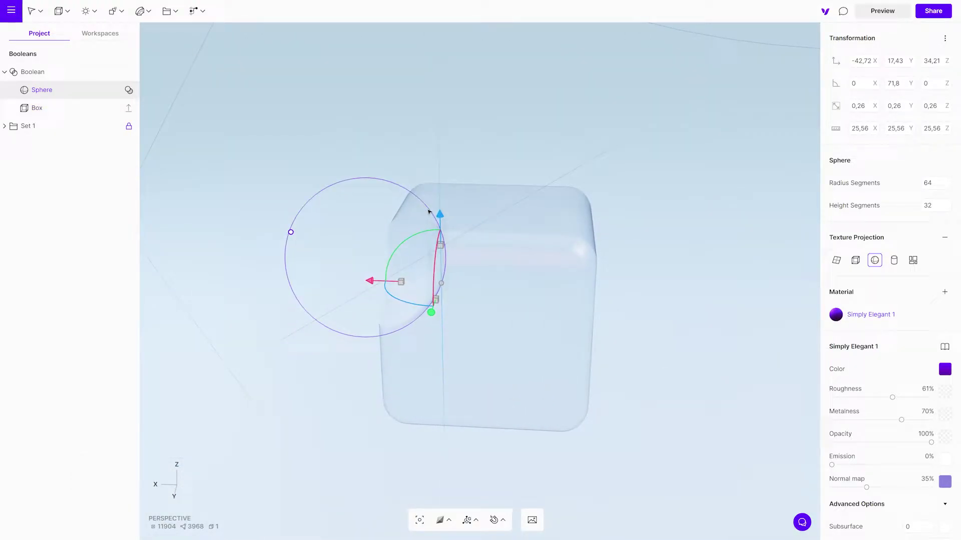
{"action": "left_click_drag", "start_coordinate": [320, 268], "coordinate": [303, 267]}
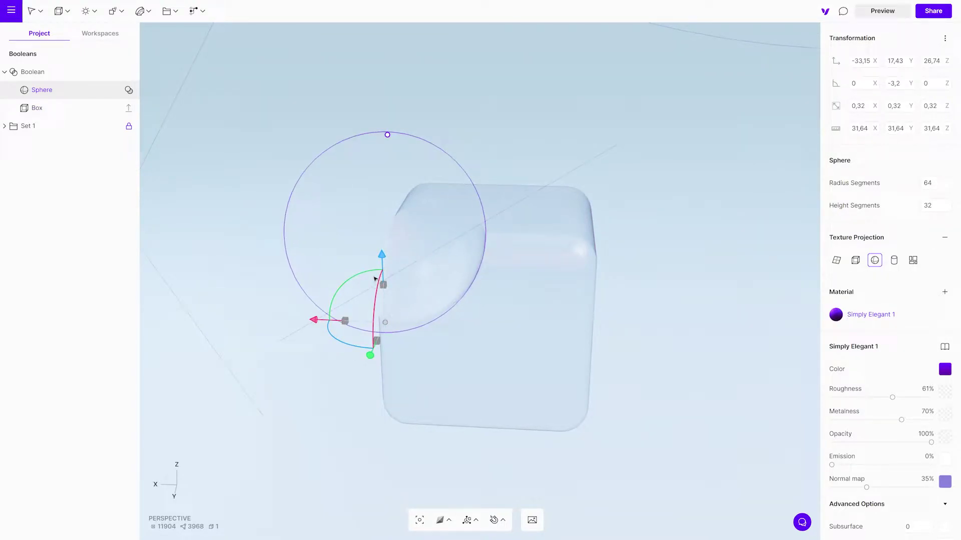
Turn on Separate by material for the Boolean
{"action": "left_click", "coordinate": [75, 77]}
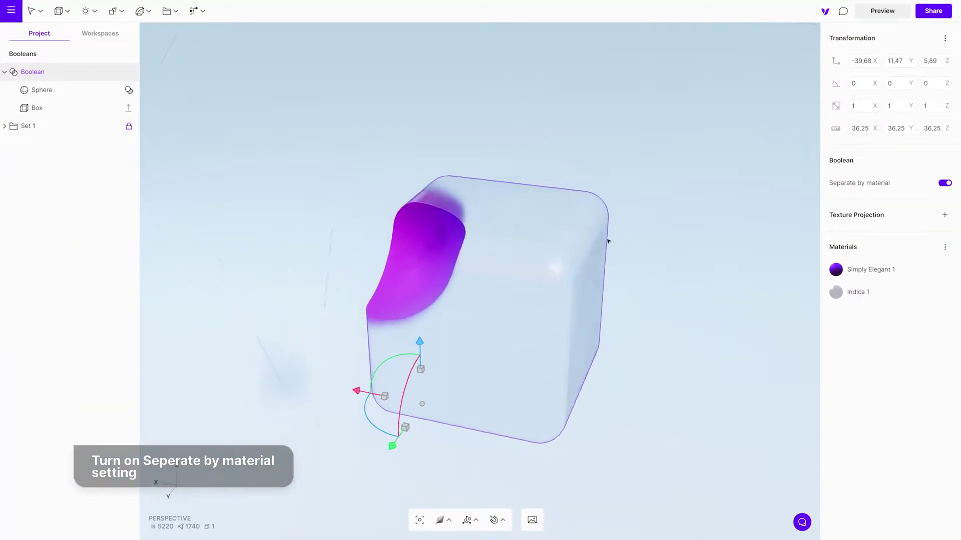
{"action": "left_click_drag", "start_coordinate": [609, 241], "coordinate": [291, 202]}
{"action": "right_click_drag", "start_coordinate": [292, 202], "coordinate": [501, 226]}
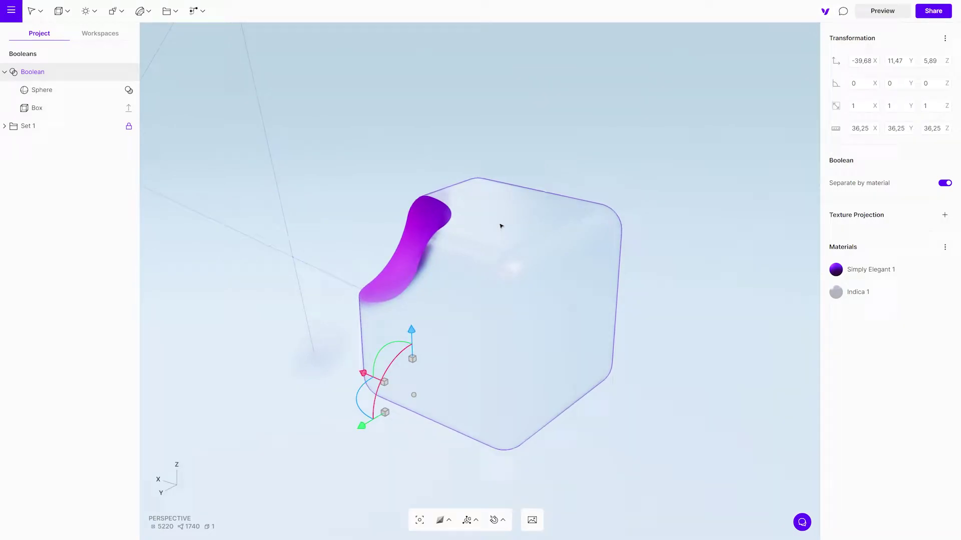
Try making the sphere the base object by placing it below the box in the Boolean, and restore the original order
{"action": "left_click_drag", "start_coordinate": [69, 98], "coordinate": [67, 113]}
{"action": "right_click_drag", "start_coordinate": [647, 250], "coordinate": [608, 207]}
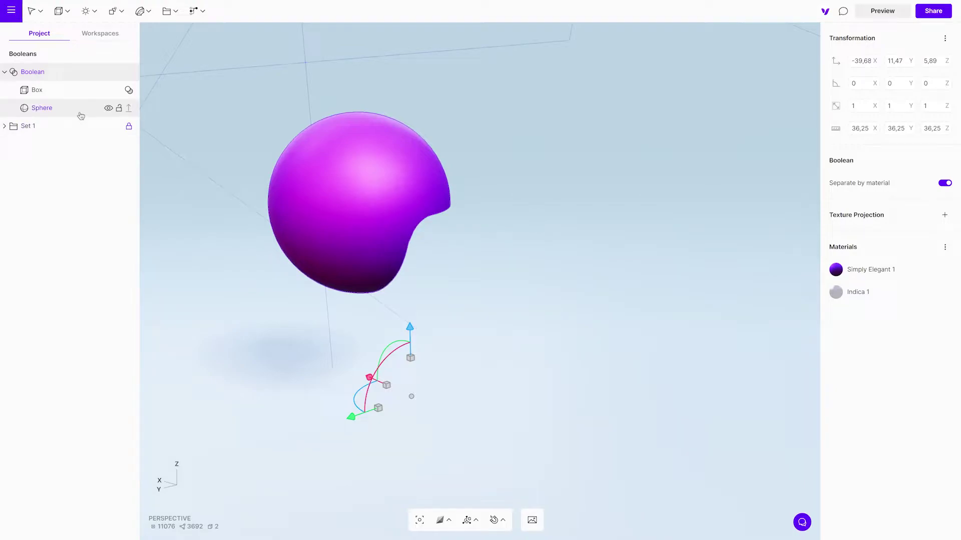
{"action": "left_click_drag", "start_coordinate": [79, 91], "coordinate": [79, 90]}
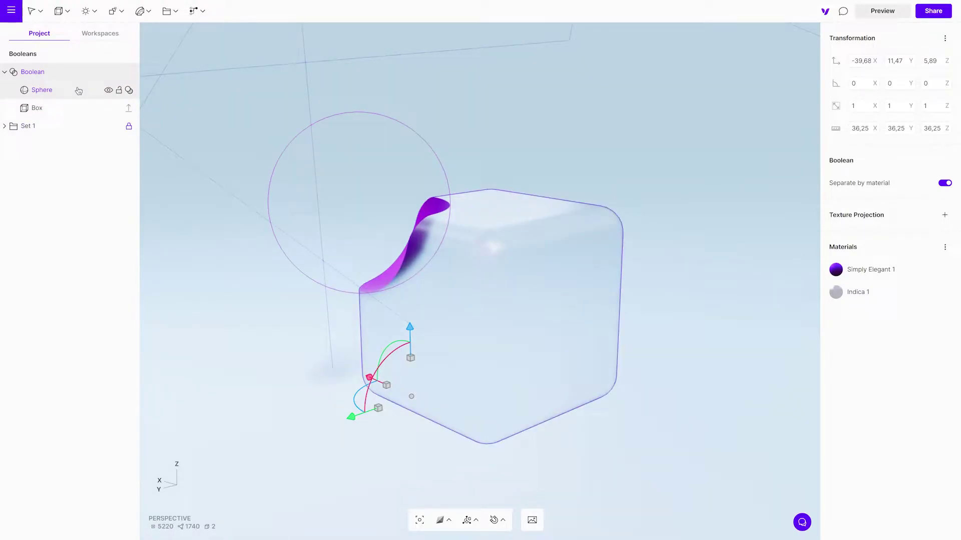
{"action": "right_click_drag", "start_coordinate": [266, 178], "coordinate": [485, 206]}
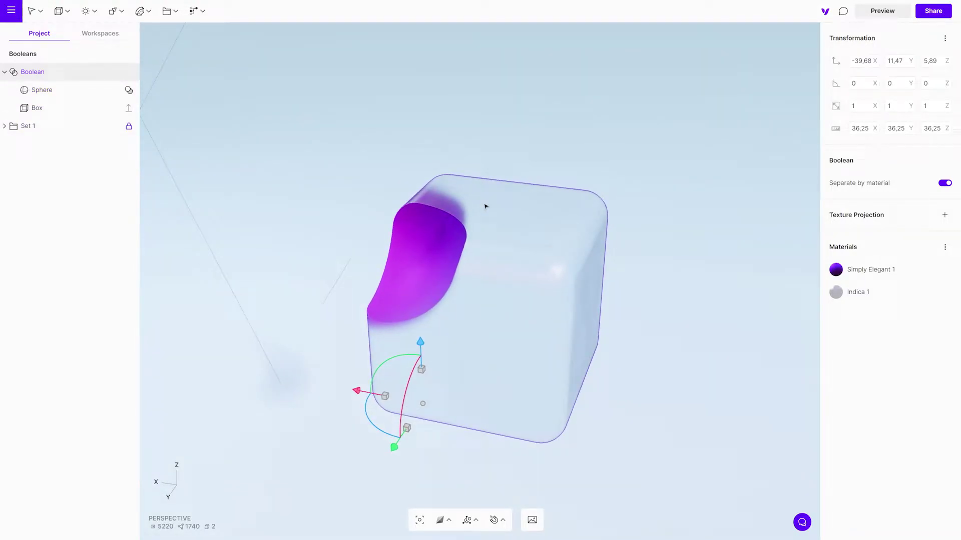
Switch the sphere's Boolean operation to Intersect and inspect the resulting shape
{"action": "left_click", "coordinate": [128, 90]}
{"action": "mouse_move", "coordinate": [637, 247]}
{"action": "right_mouse_down"}
{"action": "mouse_move", "coordinate": [350, 190]}
{"action": "mouse_move", "coordinate": [499, 235]}
{"action": "mouse_move", "coordinate": [641, 250]}
{"action": "right_mouse_up"}
{"action": "scroll", "coordinate": [501, 314], "scroll_direction": "up", "scroll_amount": 5}
{"action": "middle_click_drag", "start_coordinate": [598, 382], "coordinate": [595, 304]}
{"action": "right_click_drag", "start_coordinate": [596, 303], "coordinate": [549, 221]}
{"action": "scroll", "coordinate": [555, 267], "scroll_direction": "down", "scroll_amount": 4}
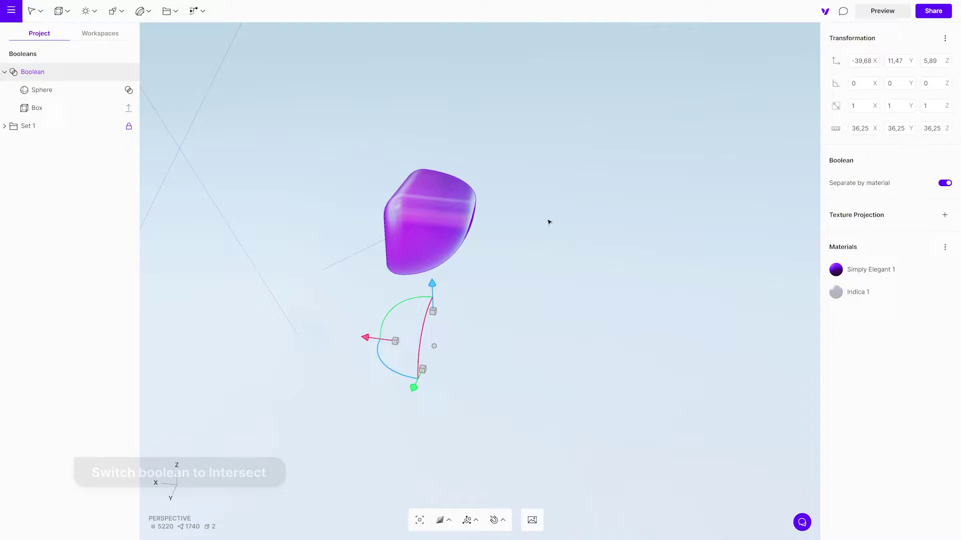
Switch the sphere's Boolean operation to Union and view the joined shape from several sides
{"action": "left_click", "coordinate": [129, 89]}
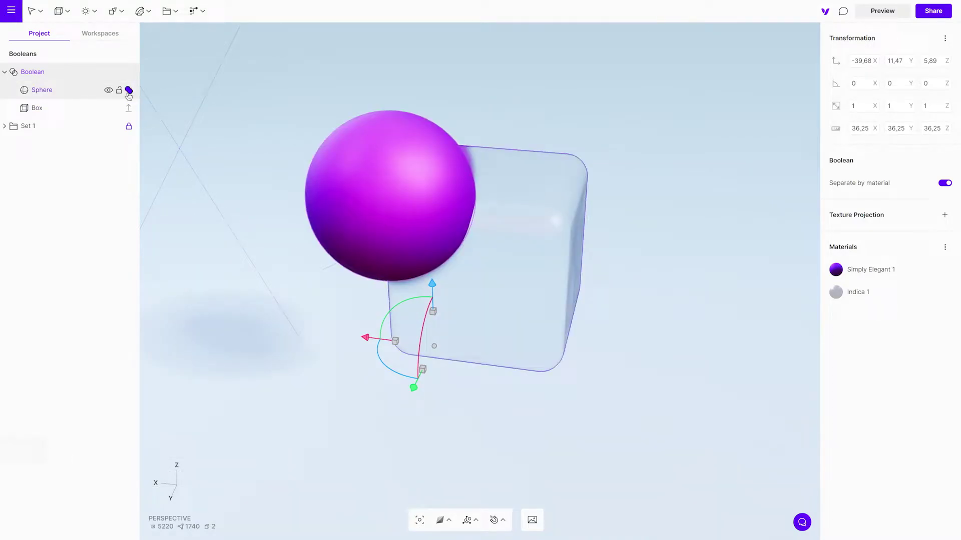
{"action": "right_click_drag", "start_coordinate": [210, 200], "coordinate": [484, 201]}
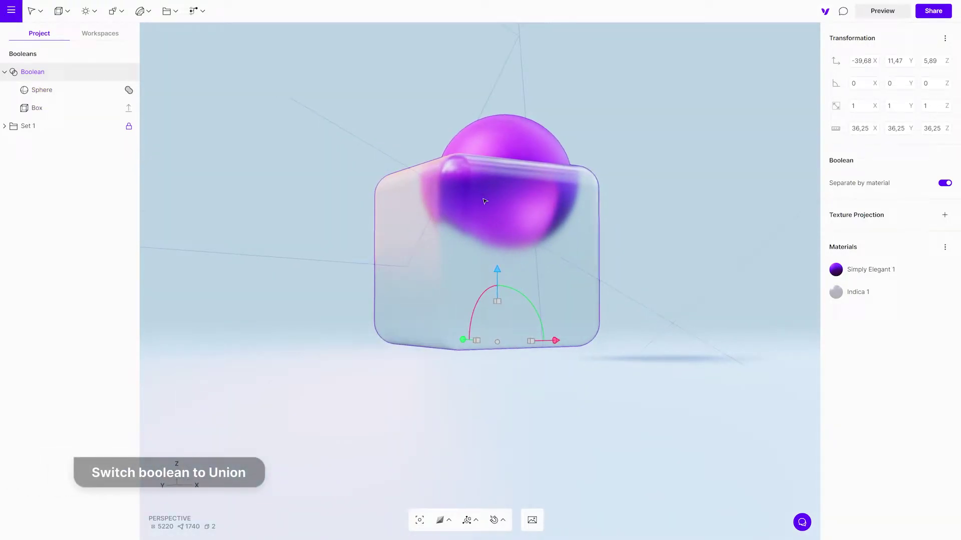
{"action": "scroll", "coordinate": [484, 201], "scroll_direction": "up", "scroll_amount": 3}
{"action": "middle_click_drag", "start_coordinate": [485, 201], "coordinate": [476, 322]}
{"action": "right_click_drag", "start_coordinate": [476, 321], "coordinate": [560, 224]}
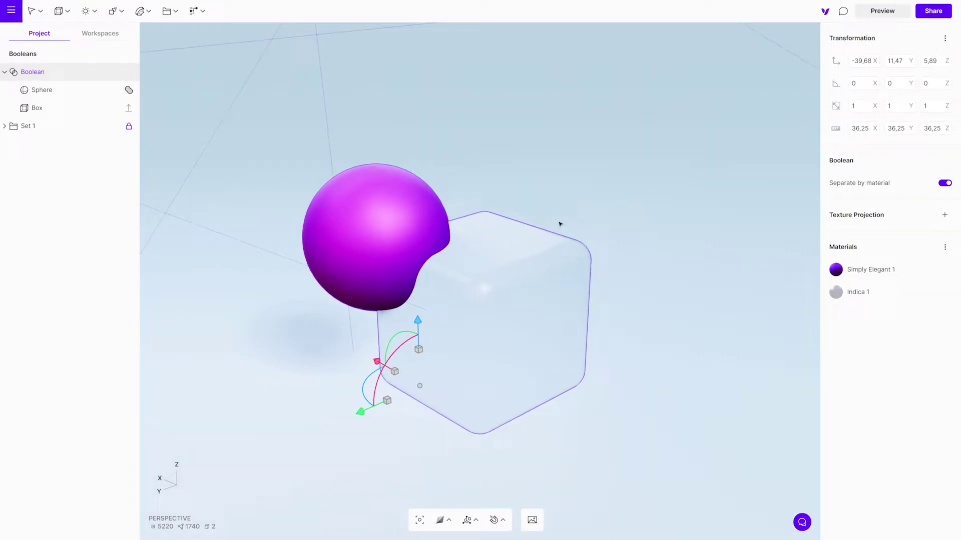
Add a cylinder rotated 90° about Y, scaled to about 0.24 and placed at about X -76.7, Y -14.26, Z 23.12
{"action": "left_click", "coordinate": [64, 11]}
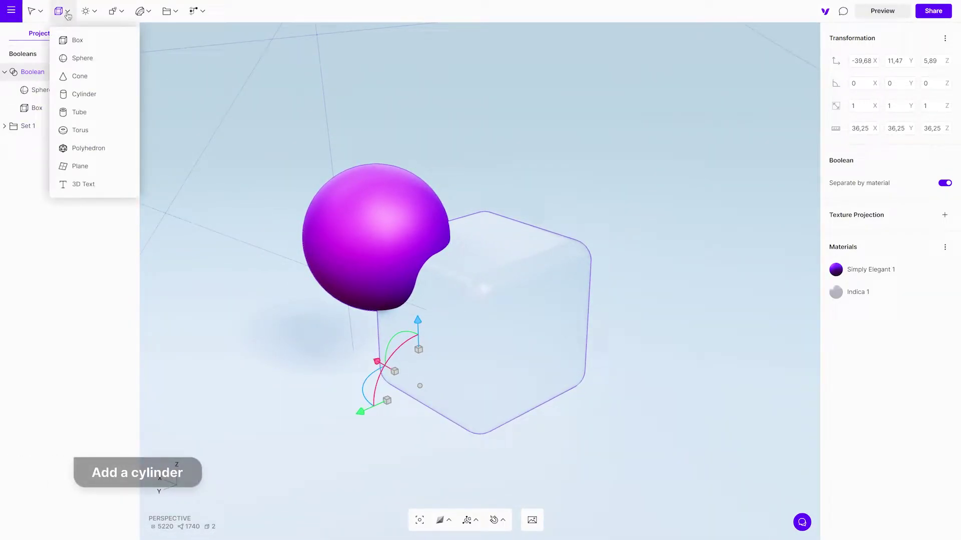
{"action": "left_click", "coordinate": [78, 95]}
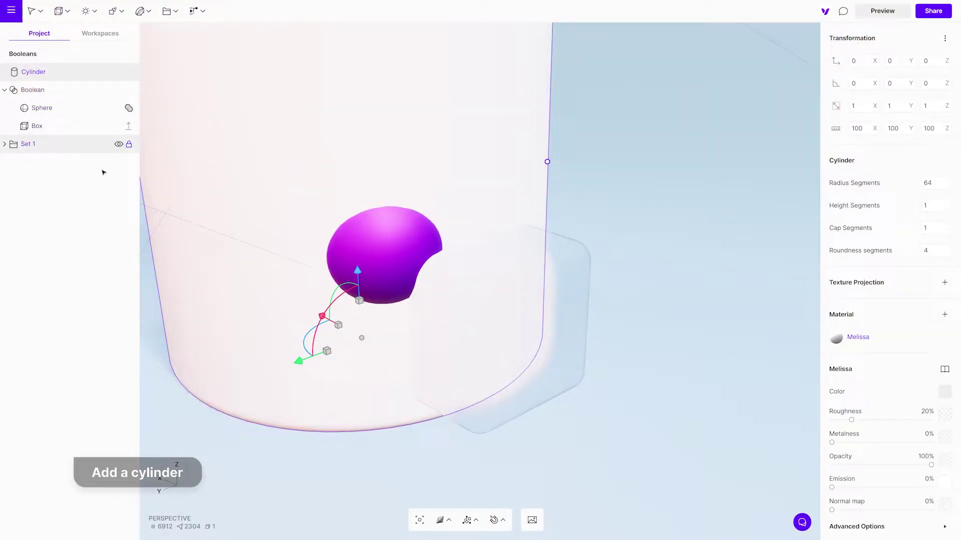
{"action": "left_click_drag", "start_coordinate": [365, 323], "coordinate": [300, 323]}
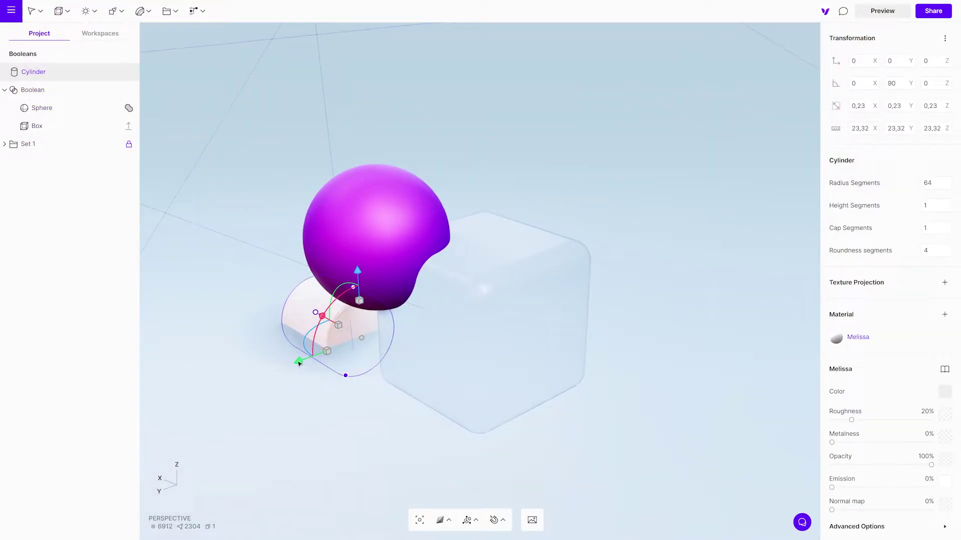
{"action": "left_click_drag", "start_coordinate": [299, 364], "coordinate": [564, 316]}
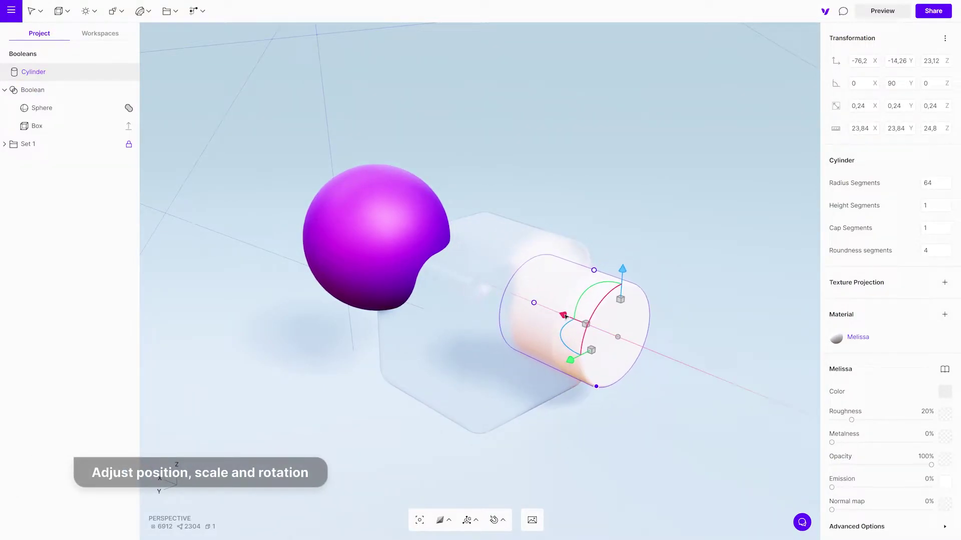
Make the cylinder's material saturated orange with 92% metalness and 67% roughness
{"action": "left_click", "coordinate": [944, 391]}
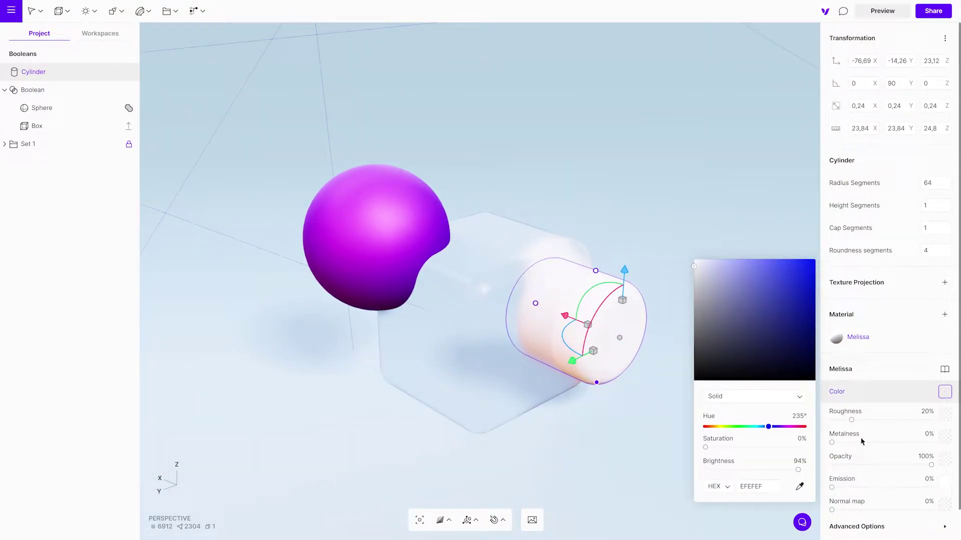
{"action": "left_click_drag", "start_coordinate": [771, 426], "coordinate": [714, 428]}
{"action": "left_click_drag", "start_coordinate": [692, 266], "coordinate": [821, 262]}
{"action": "left_click_drag", "start_coordinate": [831, 442], "coordinate": [923, 443]}
{"action": "left_click_drag", "start_coordinate": [851, 420], "coordinate": [899, 429]}
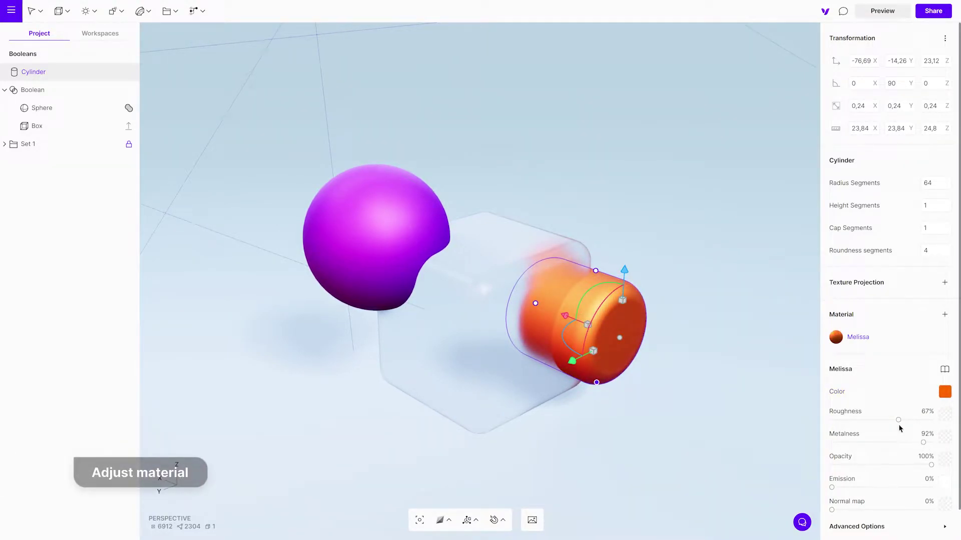
{"action": "left_click", "coordinate": [723, 352]}
Put the cylinder into the Boolean above the sphere as a subtracting object and inspect the cut
{"action": "left_click_drag", "start_coordinate": [79, 72], "coordinate": [81, 100]}
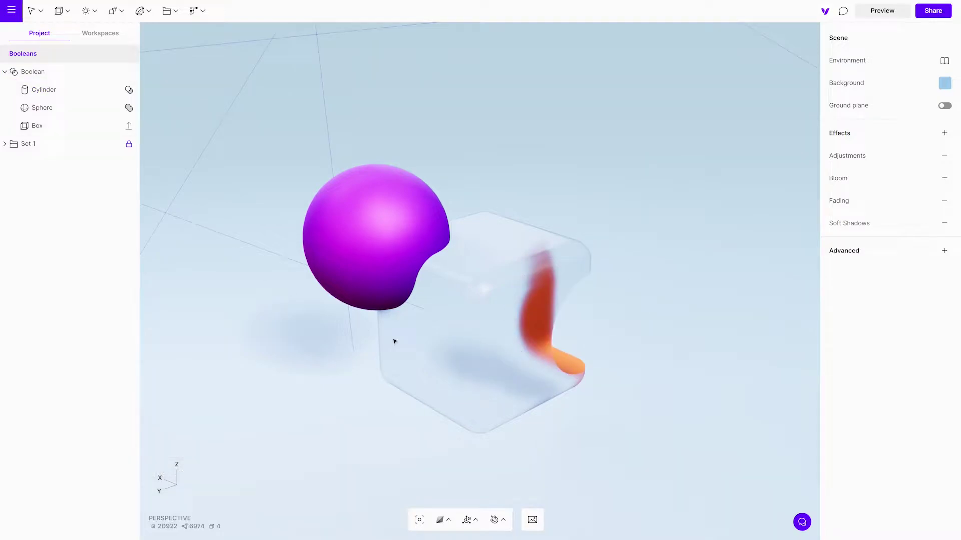
{"action": "left_click_drag", "start_coordinate": [696, 295], "coordinate": [208, 326]}
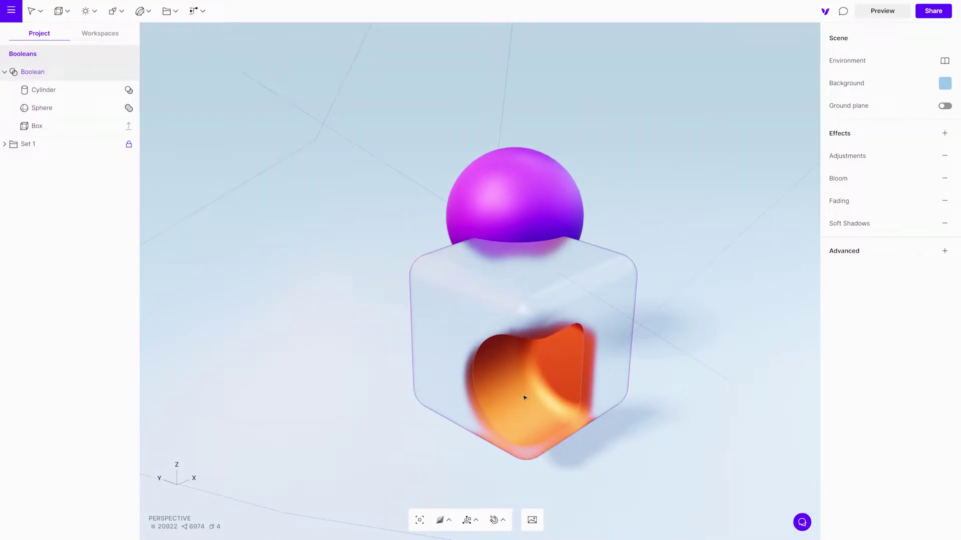
{"action": "left_click_drag", "start_coordinate": [484, 404], "coordinate": [772, 325]}
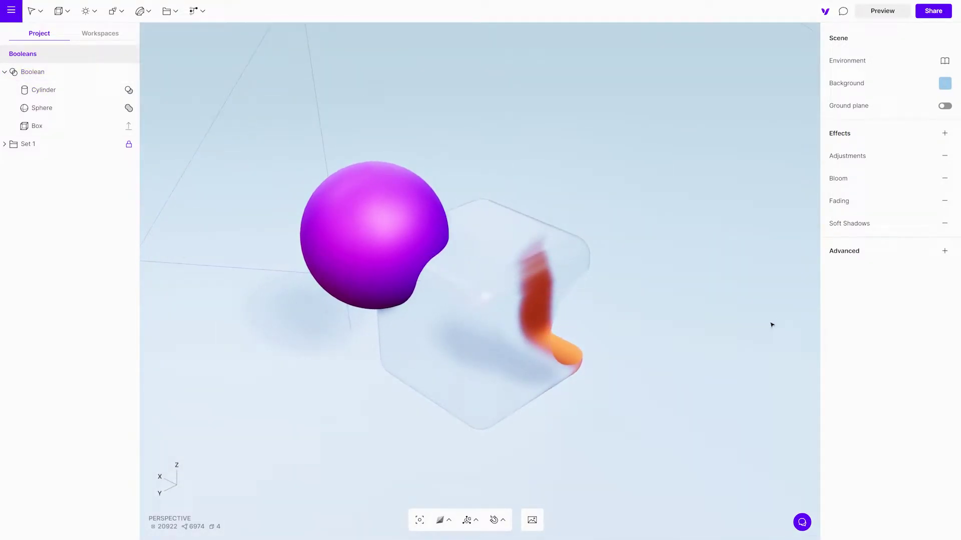
Enlarge the sphere in the Boolean to a scale of about 0.45 and lower it to about Z 20.22
{"action": "left_click", "coordinate": [80, 108]}
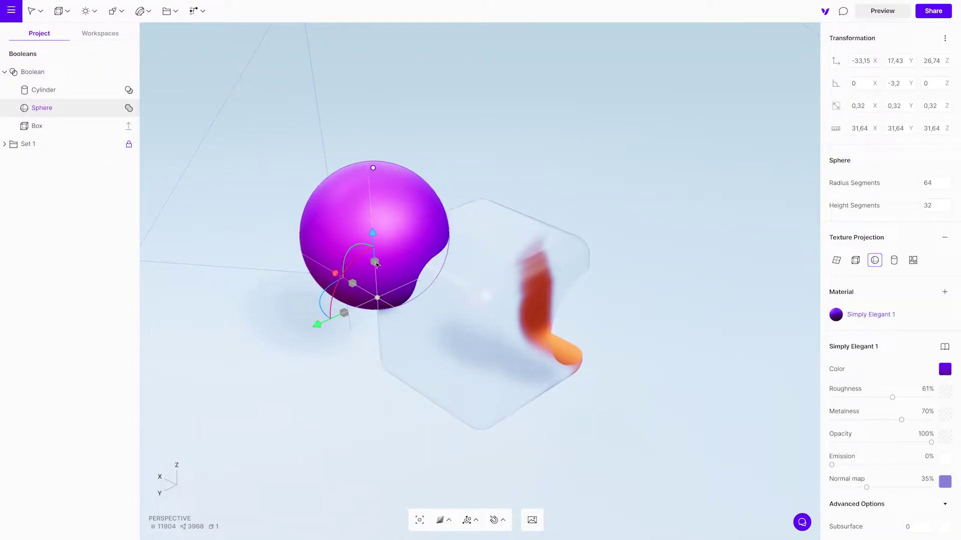
{"action": "left_click_drag", "start_coordinate": [376, 264], "coordinate": [382, 259]}
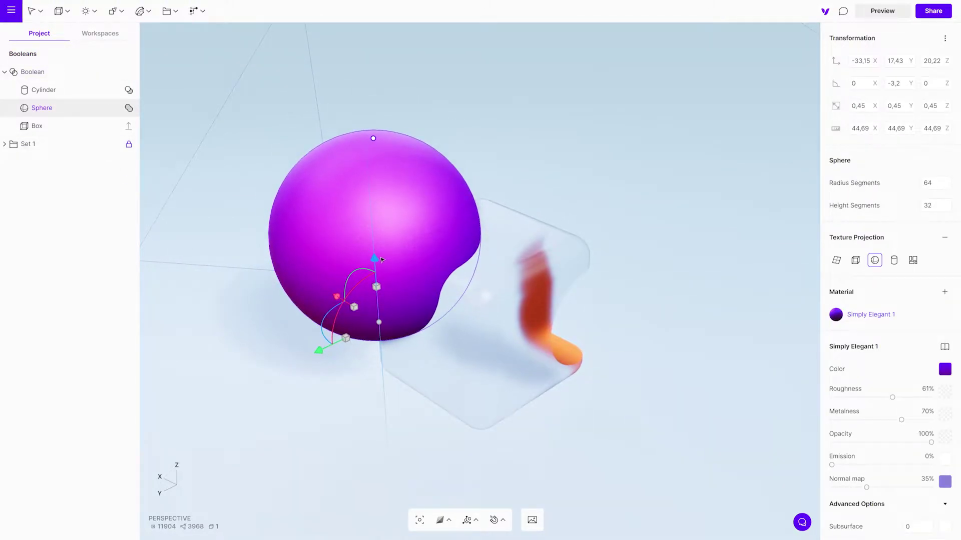
Move the subtracting cylinder to about Y 15.82, Z 42.89 and lengthen it to about 70 so it cuts through the sphere and box
{"action": "left_click", "coordinate": [80, 97]}
{"action": "left_click_drag", "start_coordinate": [624, 267], "coordinate": [632, 185]}
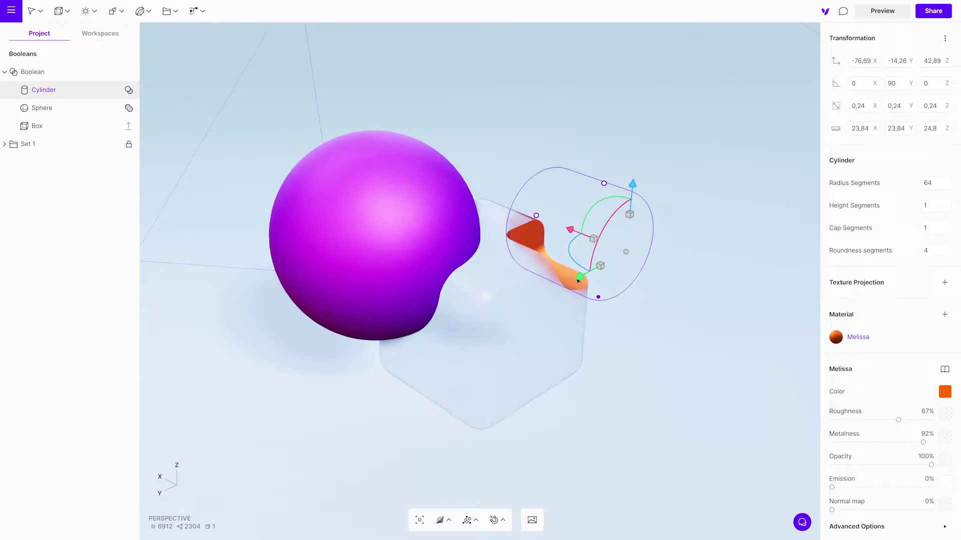
{"action": "left_click_drag", "start_coordinate": [580, 276], "coordinate": [308, 215]}
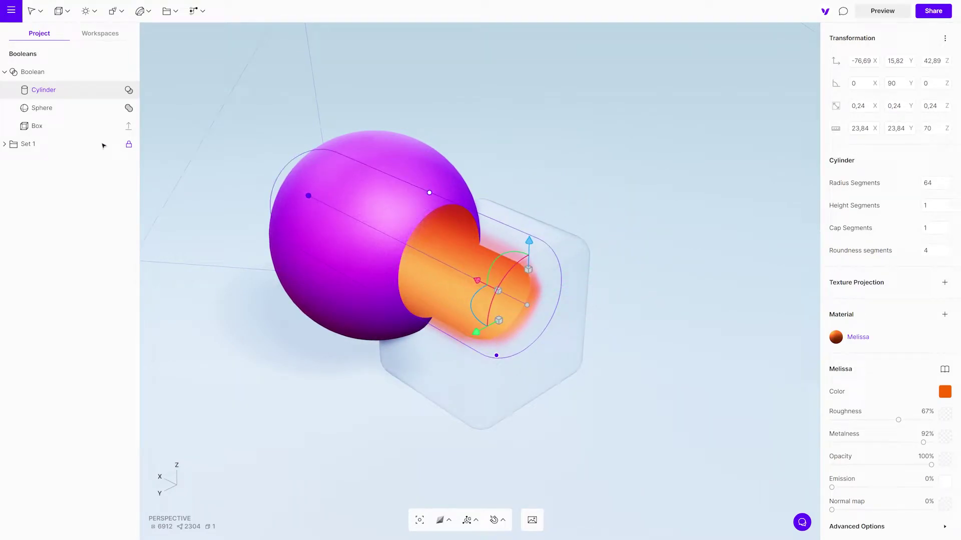
Scale the cylinder up uniformly to about 0.29 and shift it to about Y 7.42
{"action": "right_click_drag", "start_coordinate": [609, 255], "coordinate": [601, 205]}
{"action": "left_click_drag", "start_coordinate": [516, 245], "coordinate": [516, 233], "text": "shift"}
{"action": "left_click_drag", "start_coordinate": [457, 299], "coordinate": [499, 292]}
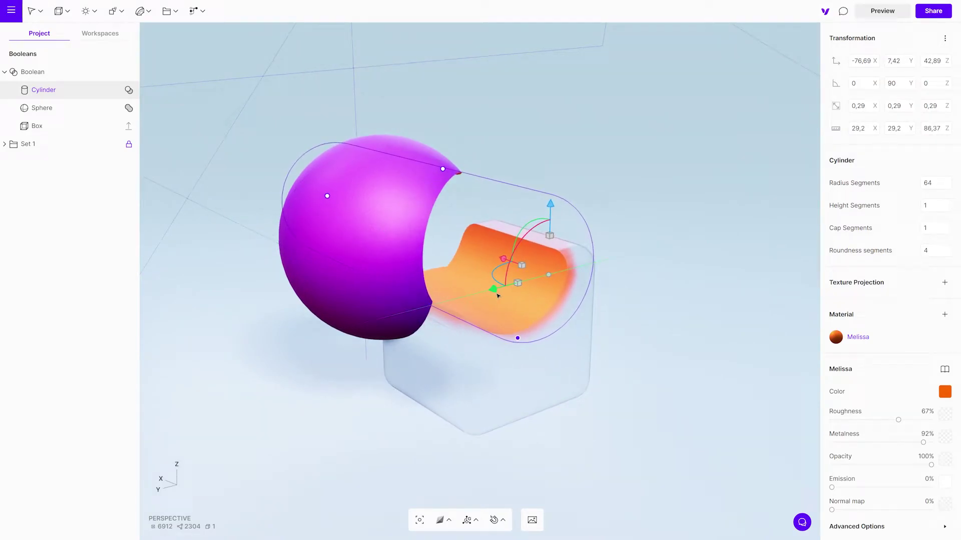
{"action": "right_click_drag", "start_coordinate": [520, 248], "coordinate": [460, 256]}
{"action": "left_click_drag", "start_coordinate": [460, 256], "coordinate": [124, 205]}
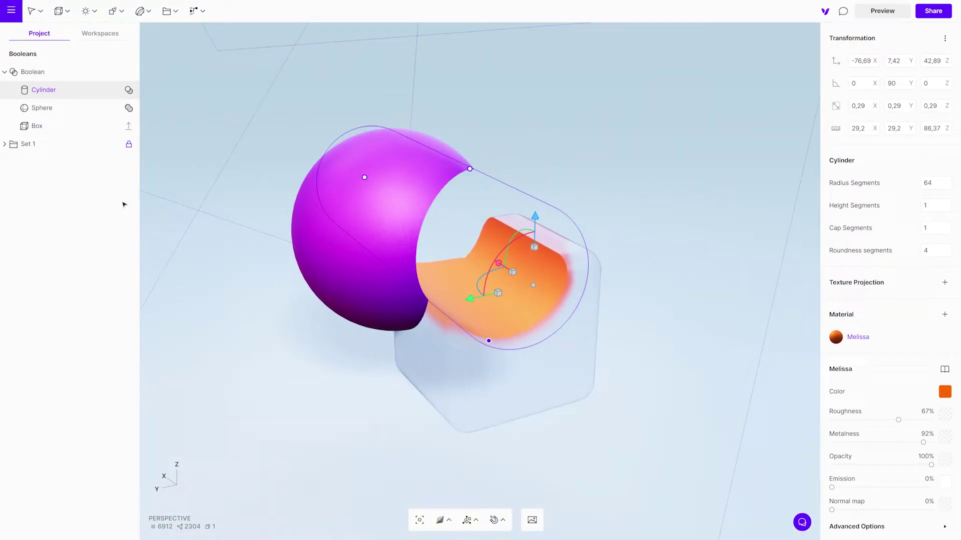
Reorder the Boolean's objects to Box, Cylinder, Sphere so that the sphere is the base shape
{"action": "left_click_drag", "start_coordinate": [85, 123], "coordinate": [85, 135]}
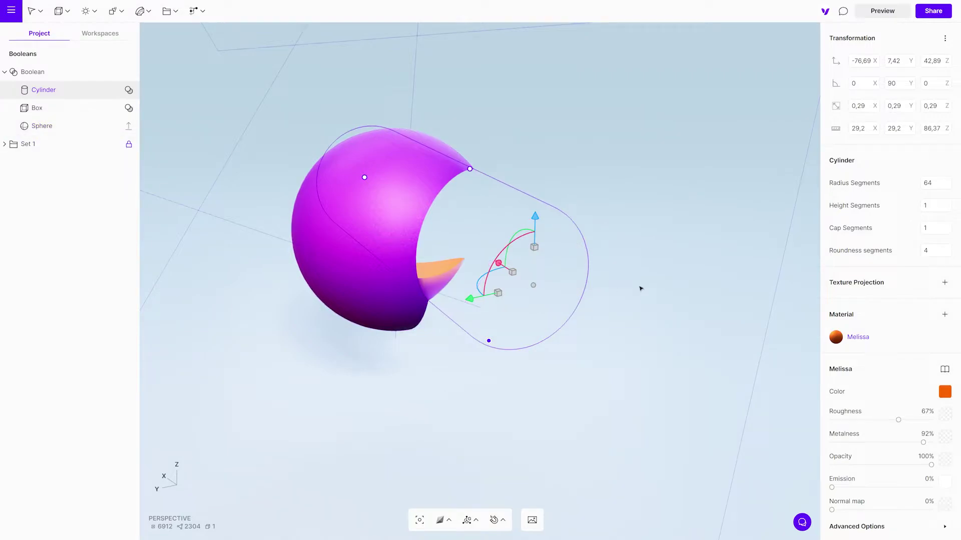
{"action": "left_click_drag", "start_coordinate": [640, 289], "coordinate": [235, 238]}
{"action": "left_click_drag", "start_coordinate": [75, 101], "coordinate": [71, 121]}
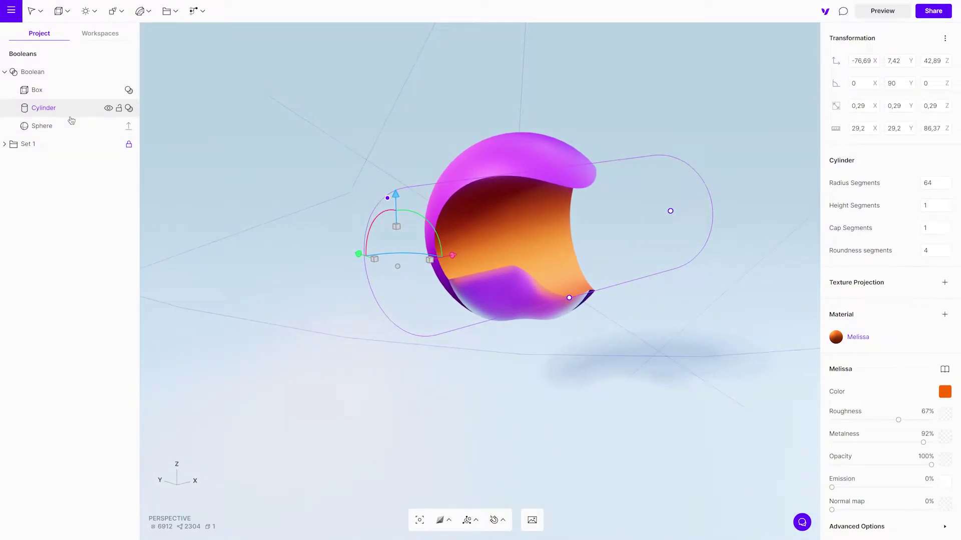
Switch the Box's operation in the Boolean to Intersect and on to Union, with the objects ordered Cylinder, Box, Sphere
{"action": "left_click", "coordinate": [129, 109]}
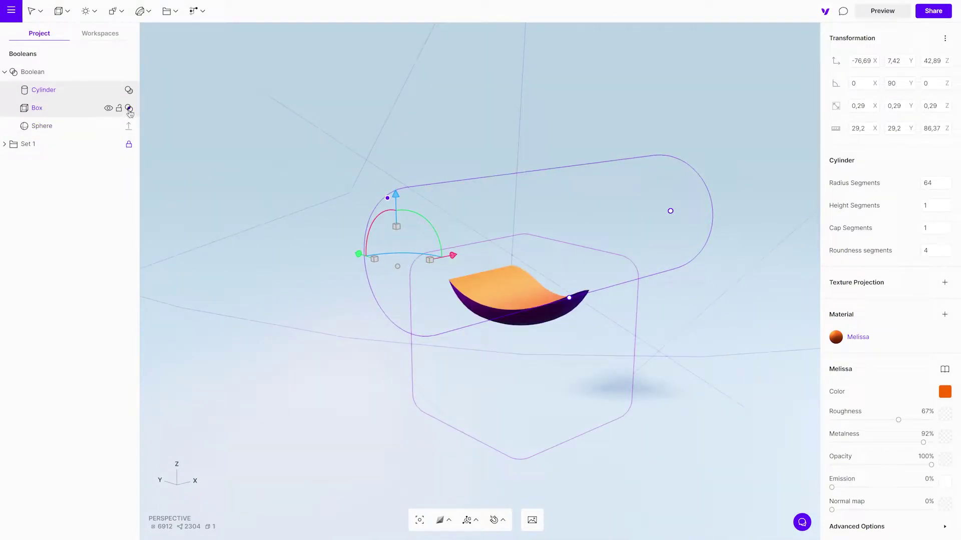
{"action": "left_click_drag", "start_coordinate": [333, 229], "coordinate": [199, 208]}
{"action": "left_click", "coordinate": [129, 109]}
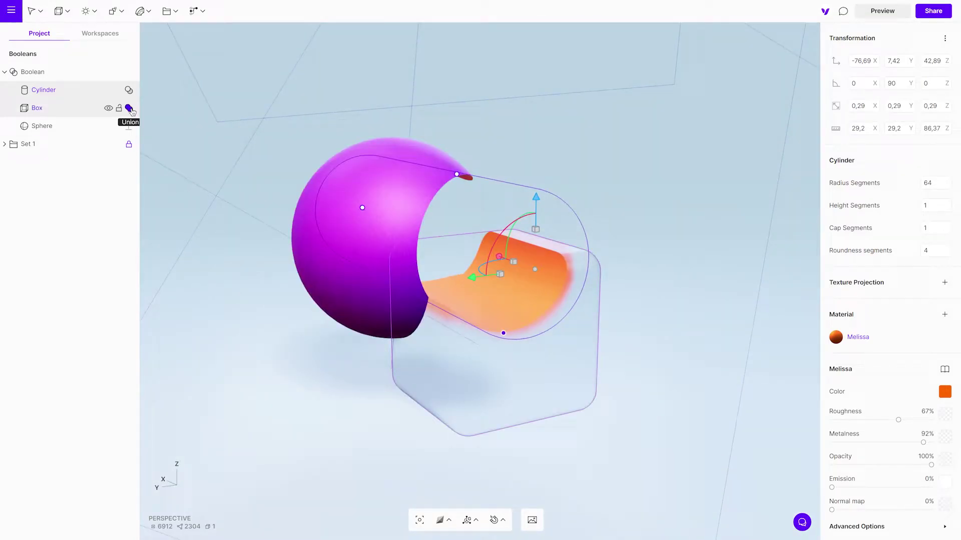
Reorder the Boolean's objects to Box, Cylinder, Sphere, and set the Cylinder's operation to Union
{"action": "left_click_drag", "start_coordinate": [96, 121], "coordinate": [95, 119]}
{"action": "left_click", "coordinate": [130, 108]}
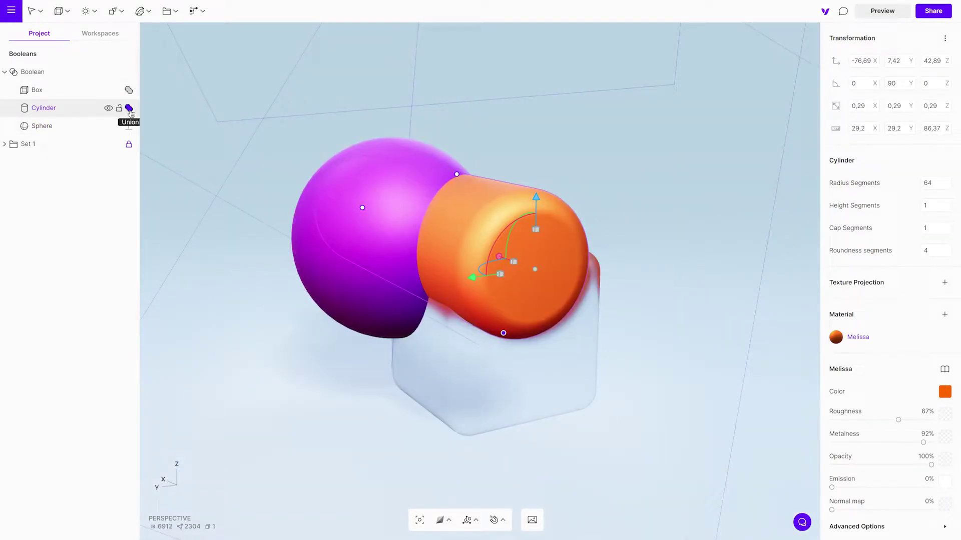
{"action": "left_click", "coordinate": [129, 91]}
{"action": "left_click_drag", "start_coordinate": [665, 280], "coordinate": [375, 225]}
{"action": "left_click_drag", "start_coordinate": [677, 316], "coordinate": [343, 300]}
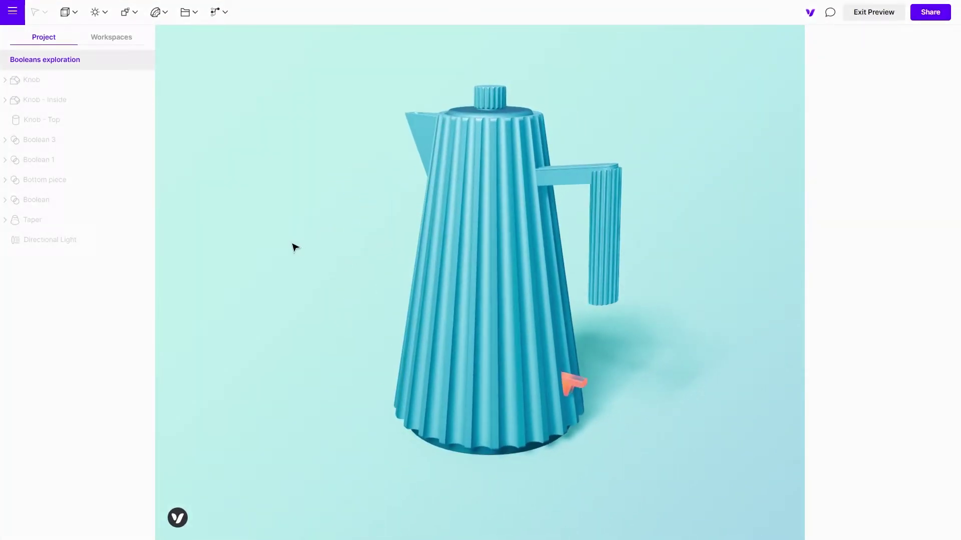
{"action": "left_click_drag", "start_coordinate": [294, 248], "coordinate": [624, 265]}
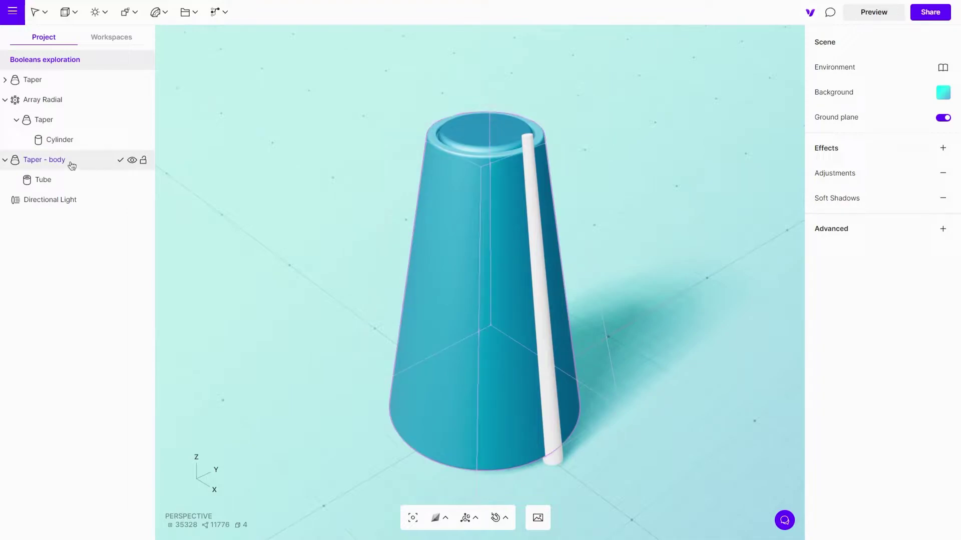
Combine Taper - body and the Array Radial in a Boolean that subtracts the tapered cylinder from the body
{"action": "left_click", "coordinate": [71, 165]}
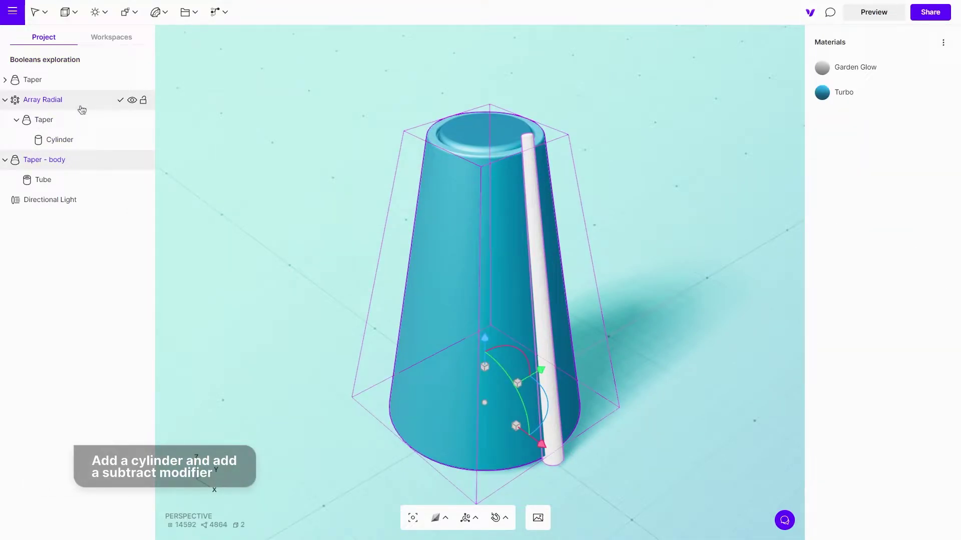
{"action": "left_click", "coordinate": [127, 14]}
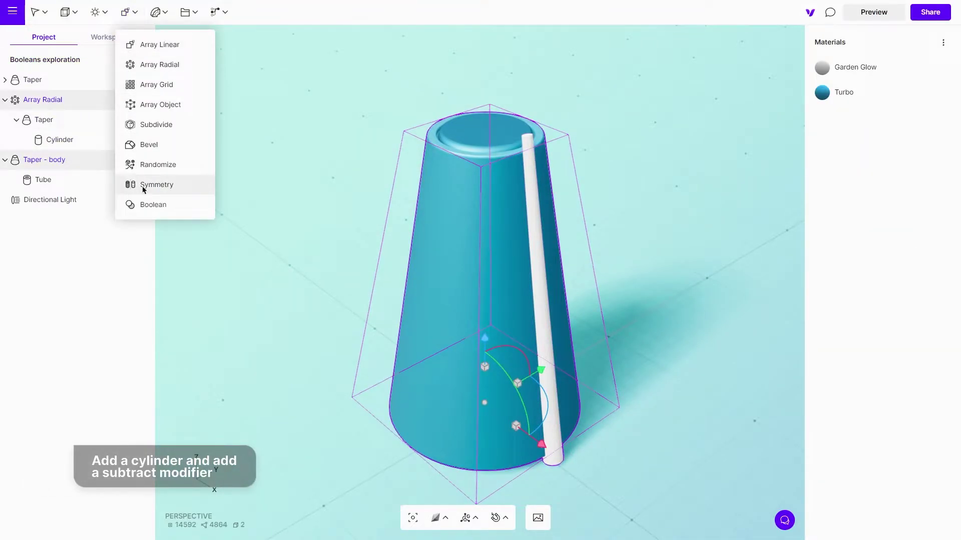
{"action": "left_click", "coordinate": [151, 205]}
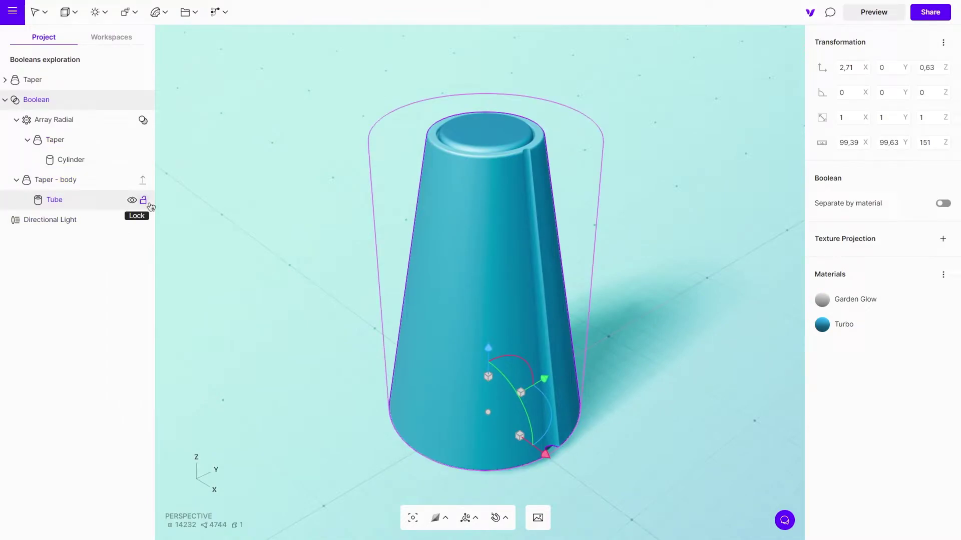
{"action": "left_click", "coordinate": [142, 122]}
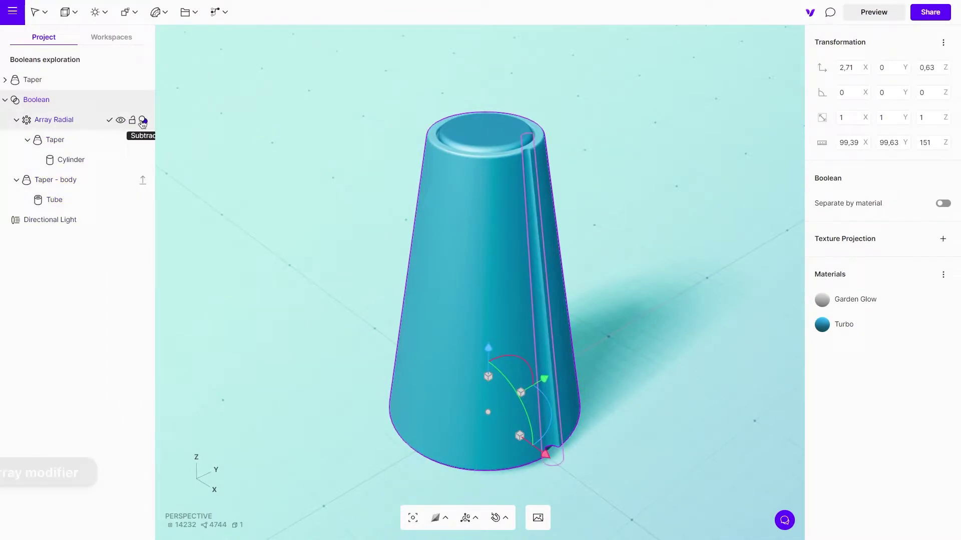
{"action": "left_click", "coordinate": [143, 120]}
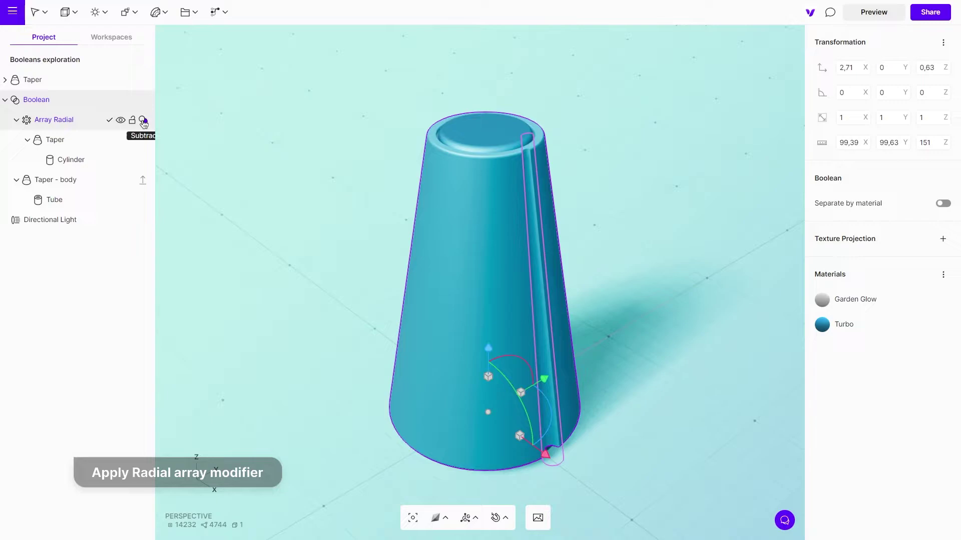
{"action": "left_click", "coordinate": [248, 128]}
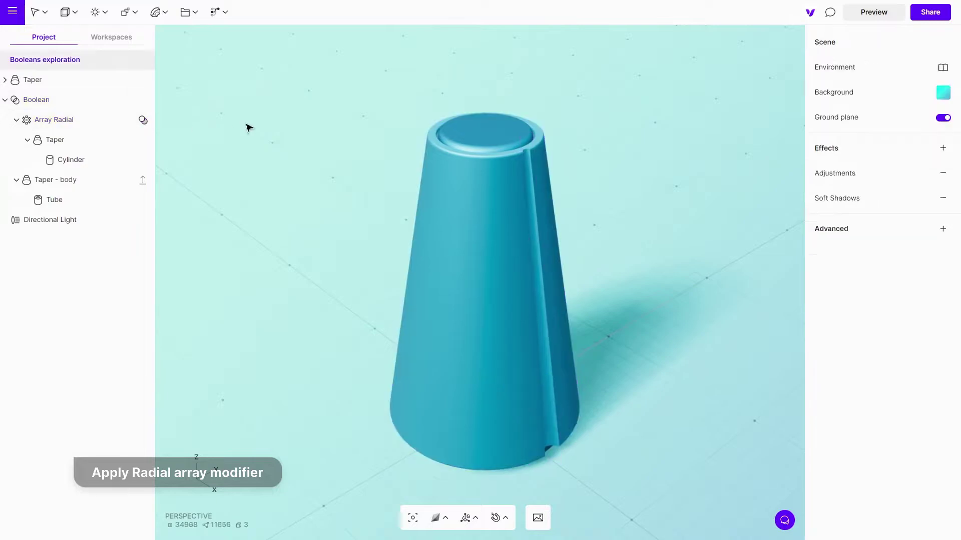
Set the Array Radial's count to 24 so the cylinder cuts grooves all around the pot body
{"action": "left_click", "coordinate": [70, 120]}
{"action": "mouse_move", "coordinate": [947, 207]}
{"action": "left_mouse_down"}
{"action": "mouse_move", "coordinate": [943, 186]}
{"action": "mouse_move", "coordinate": [947, 199]}
{"action": "left_mouse_up"}
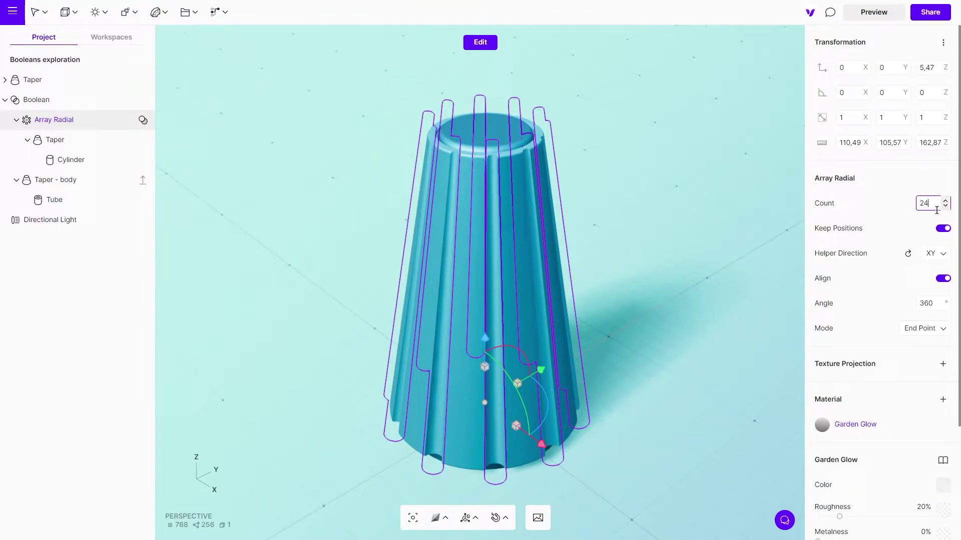
{"action": "key", "text": "Return"}
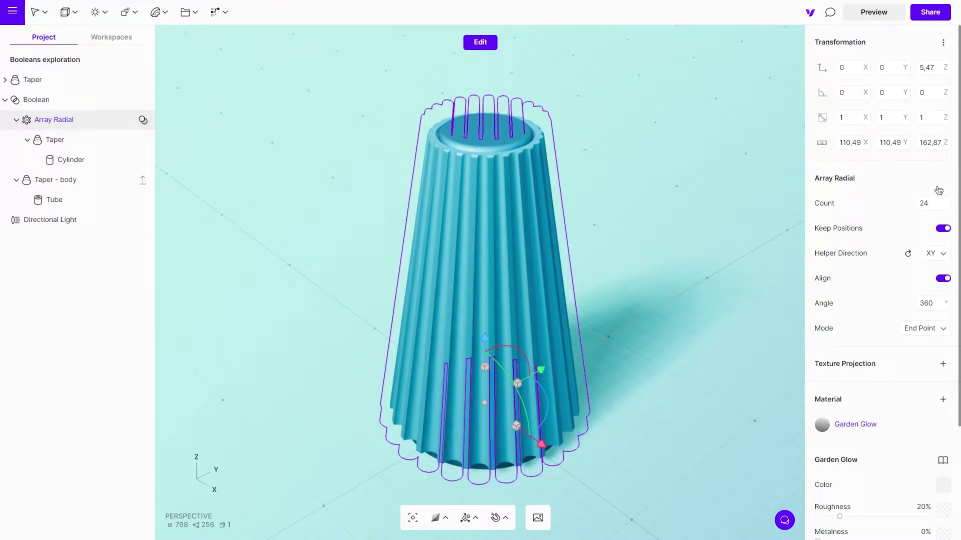
{"action": "left_click", "coordinate": [662, 340]}
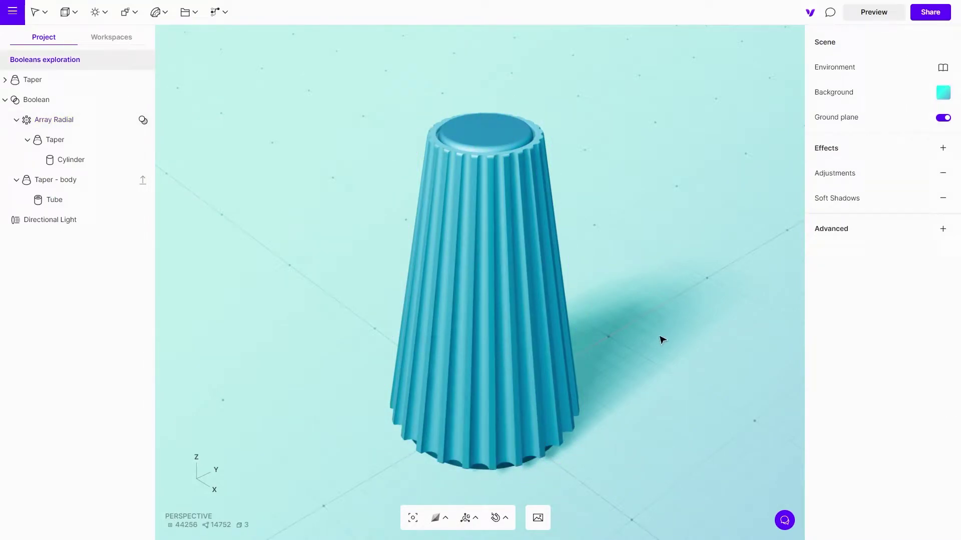
{"action": "left_click_drag", "start_coordinate": [662, 360], "coordinate": [755, 329]}
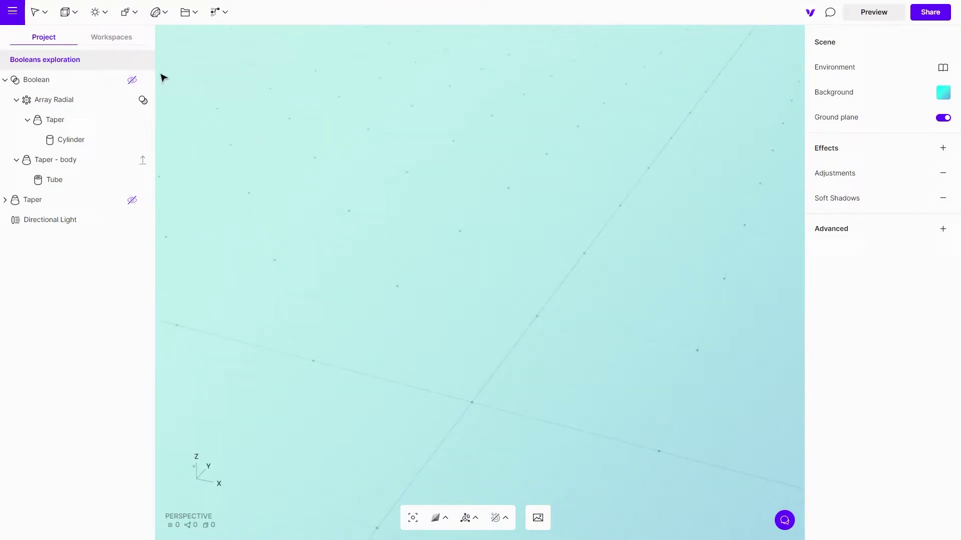
Add a box and reduce its size to about 20 in Y and 47 in Z
{"action": "left_click", "coordinate": [69, 12]}
{"action": "left_click", "coordinate": [100, 44]}
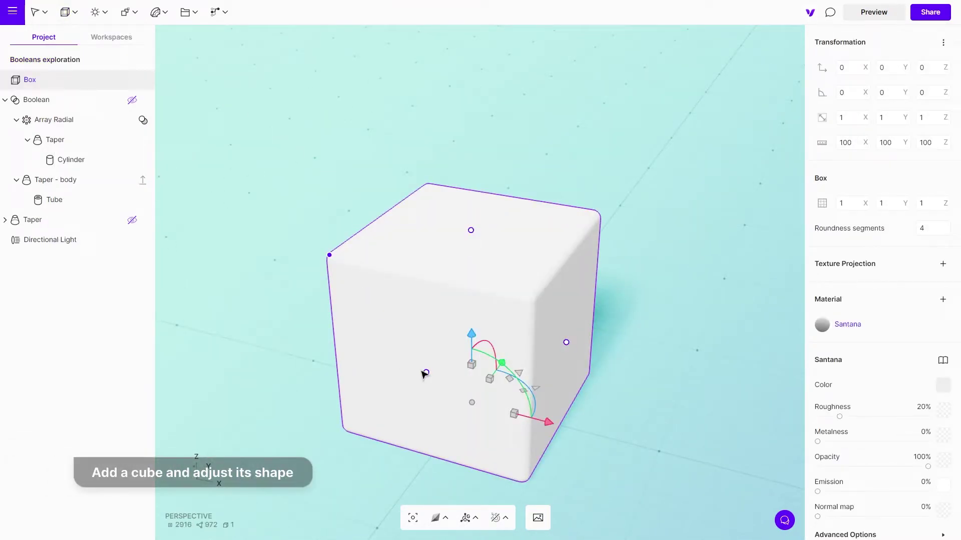
{"action": "left_click_drag", "start_coordinate": [425, 373], "coordinate": [485, 307]}
{"action": "left_click_drag", "start_coordinate": [471, 230], "coordinate": [434, 331]}
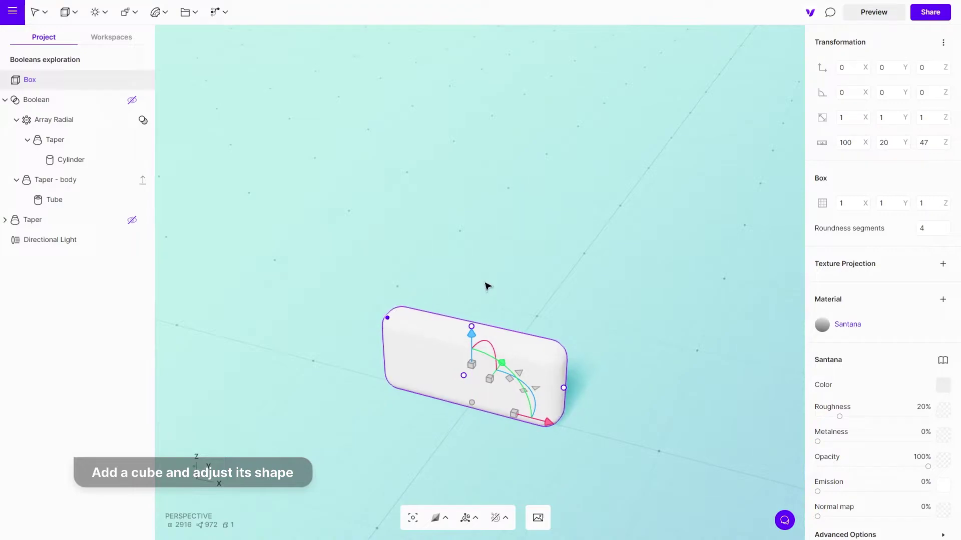
Shrink the box further to about 58 in X and 17 in Y
{"action": "left_click_drag", "start_coordinate": [485, 282], "coordinate": [563, 270]}
{"action": "key", "text": "f"}
{"action": "left_click_drag", "start_coordinate": [433, 286], "coordinate": [448, 285]}
{"action": "mouse_move", "coordinate": [511, 282]}
{"action": "left_mouse_down"}
{"action": "mouse_move", "coordinate": [583, 162]}
{"action": "mouse_move", "coordinate": [734, 343]}
{"action": "mouse_move", "coordinate": [520, 285]}
{"action": "left_mouse_up"}
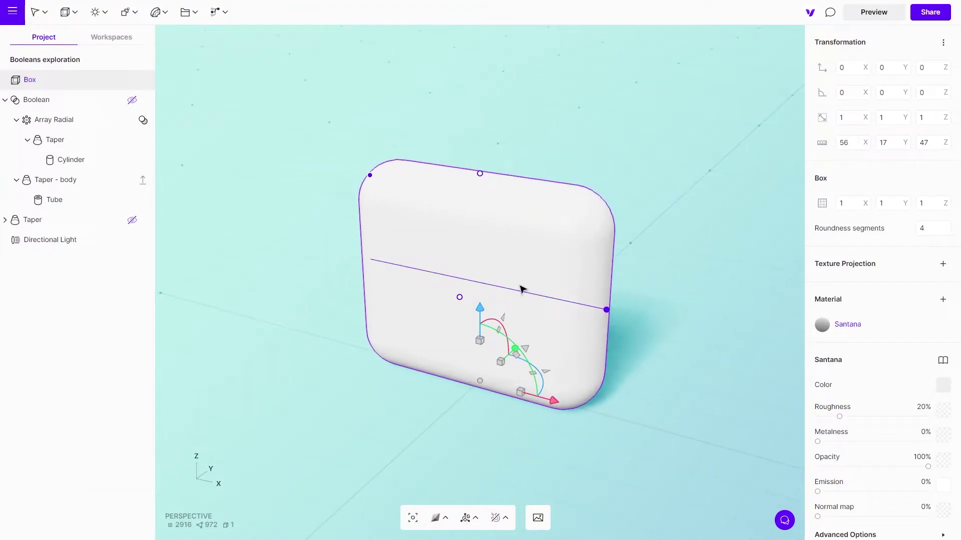
{"action": "left_click", "coordinate": [635, 163]}
Add a second box of 100 × 100 × 100 and raise it to about Z 19.17 in the front view
{"action": "scroll", "coordinate": [635, 163], "scroll_direction": "down", "scroll_amount": 5}
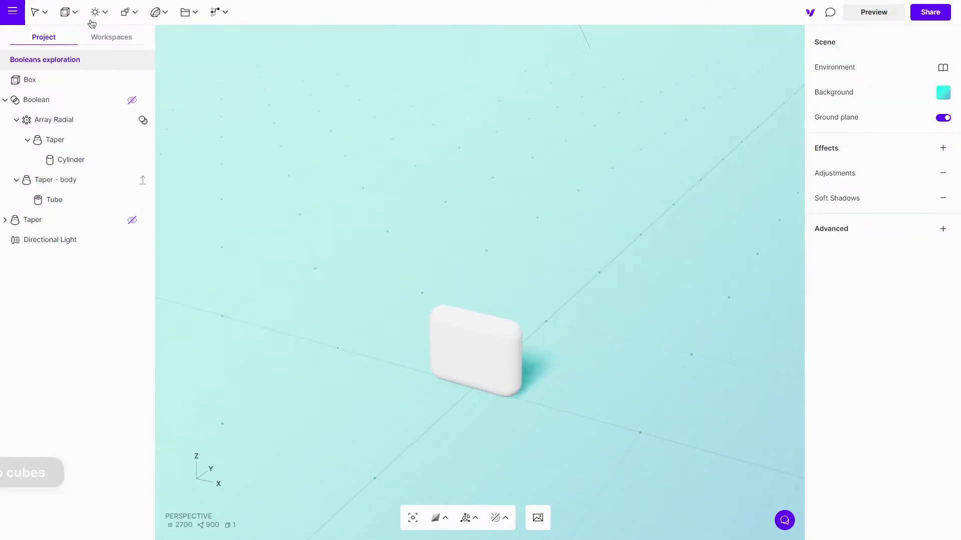
{"action": "left_click", "coordinate": [75, 12]}
{"action": "left_click", "coordinate": [94, 47]}
{"action": "key", "text": "1"}
{"action": "left_click_drag", "start_coordinate": [489, 306], "coordinate": [488, 282]}
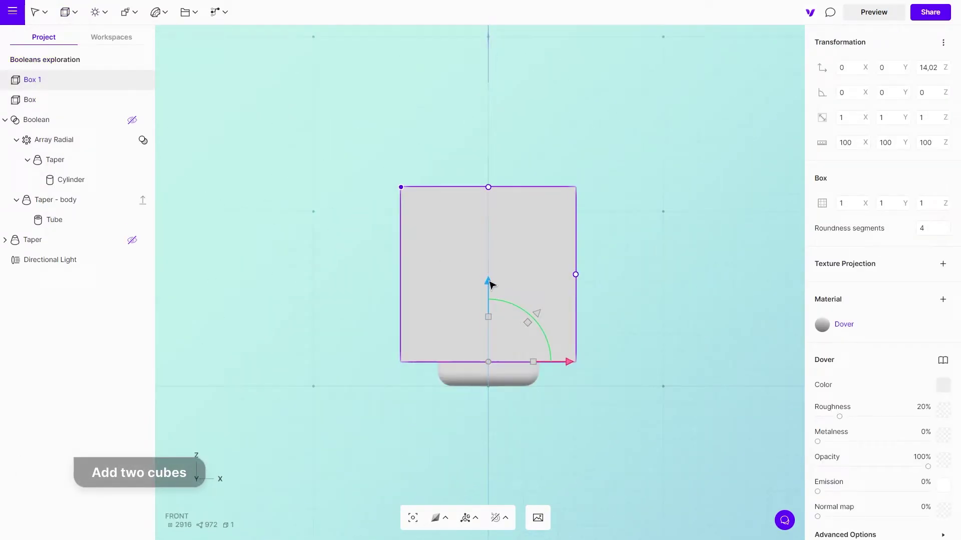
Duplicate the large box and lower the copy to about Z -85.28, leaving a narrow gap between the two large boxes
{"action": "right_click", "coordinate": [100, 86]}
{"action": "left_click", "coordinate": [113, 97]}
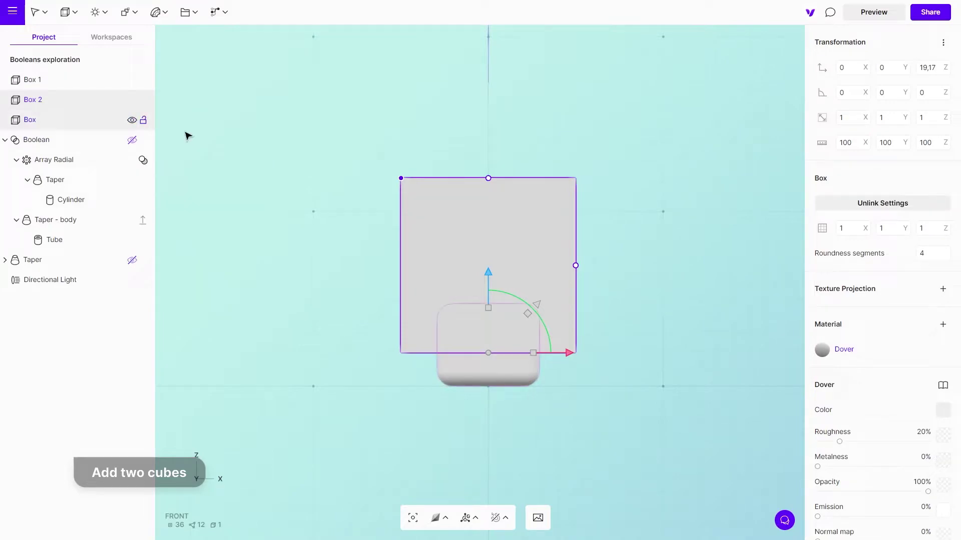
{"action": "left_click_drag", "start_coordinate": [489, 280], "coordinate": [483, 461]}
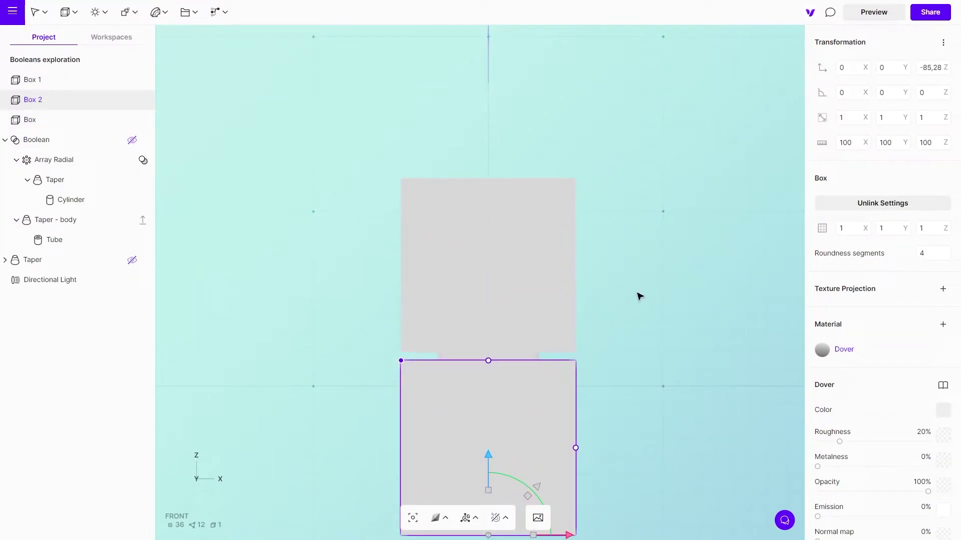
{"action": "right_click_drag", "start_coordinate": [640, 296], "coordinate": [524, 343]}
{"action": "left_click", "coordinate": [41, 81]}
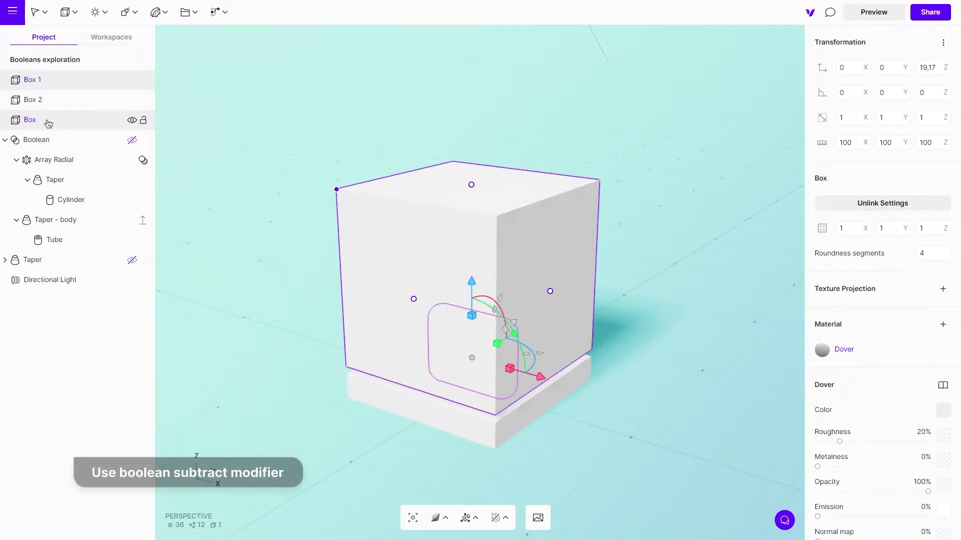
{"action": "left_click", "coordinate": [48, 120], "text": "shift"}
{"action": "right_click", "coordinate": [48, 122]}
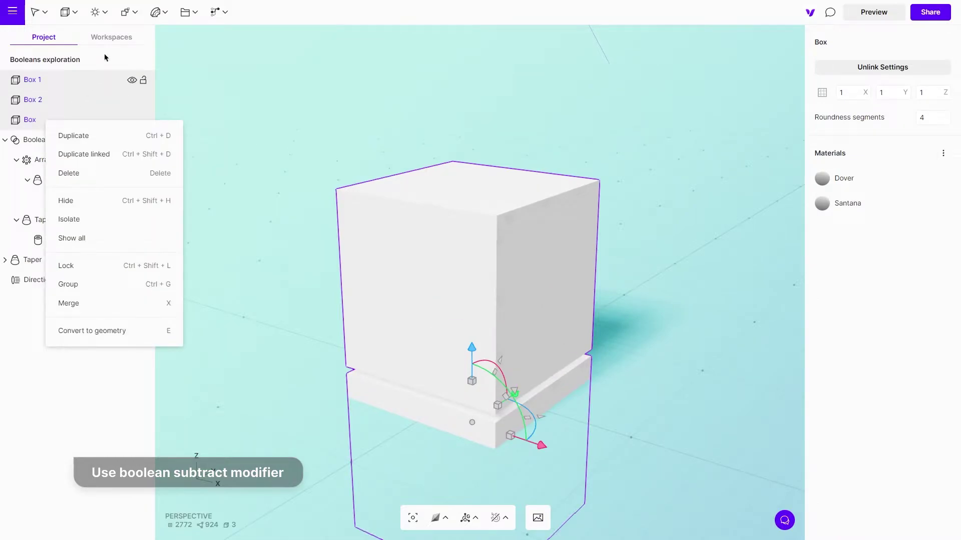
{"action": "left_click", "coordinate": [321, 100]}
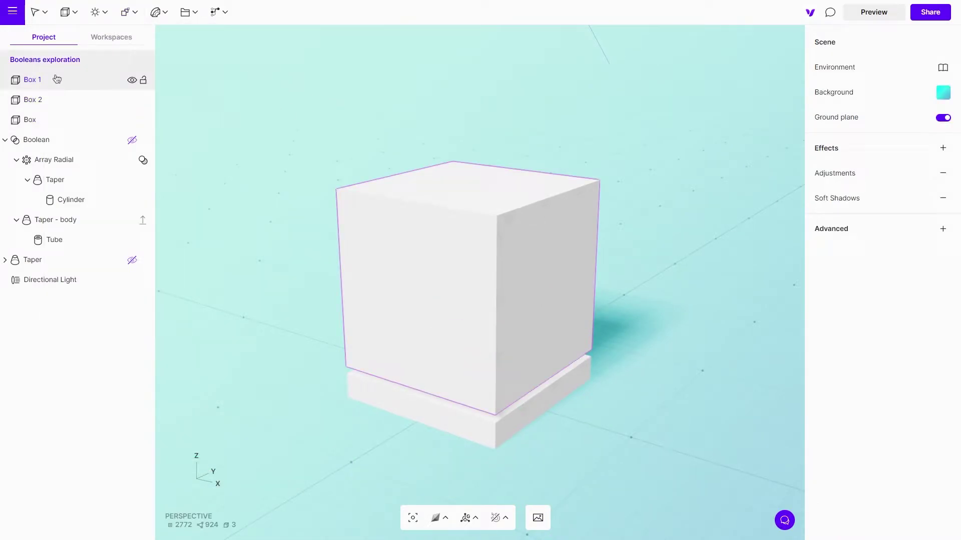
Combine all three boxes in a Boolean that subtracts the two large boxes from the small rounded one
{"action": "left_click", "coordinate": [55, 121], "text": "shift"}
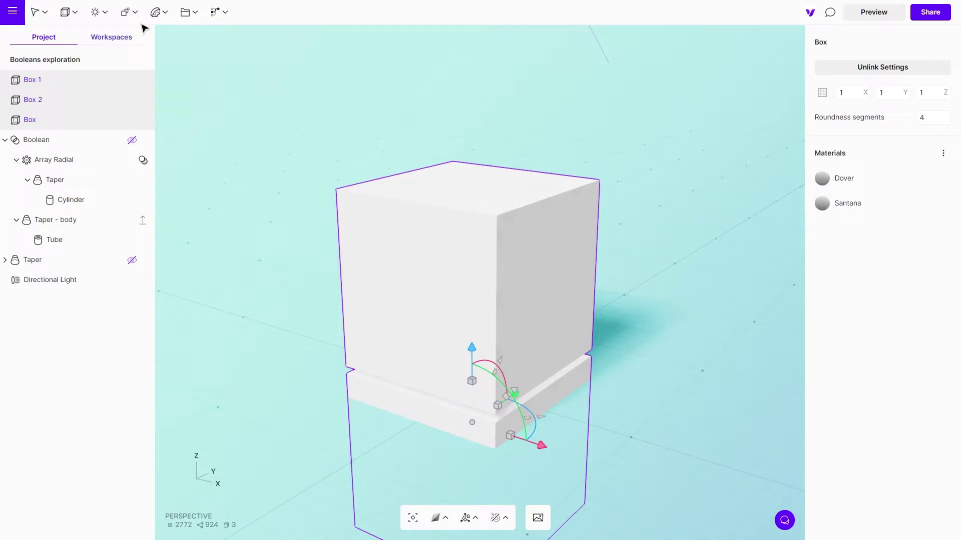
{"action": "mouse_move", "coordinate": [129, 12]}
{"action": "left_click", "coordinate": [159, 206]}
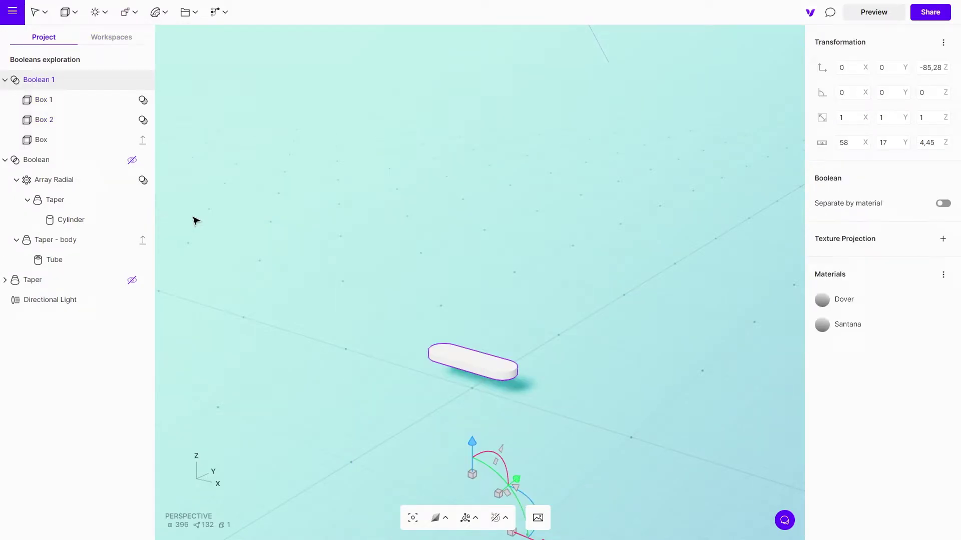
Move the new Boolean's pivot up to the base of the remaining slab at Z 14.72
{"action": "scroll", "coordinate": [452, 396], "scroll_direction": "down", "scroll_amount": 2}
{"action": "right_click_drag", "start_coordinate": [546, 393], "coordinate": [553, 325]}
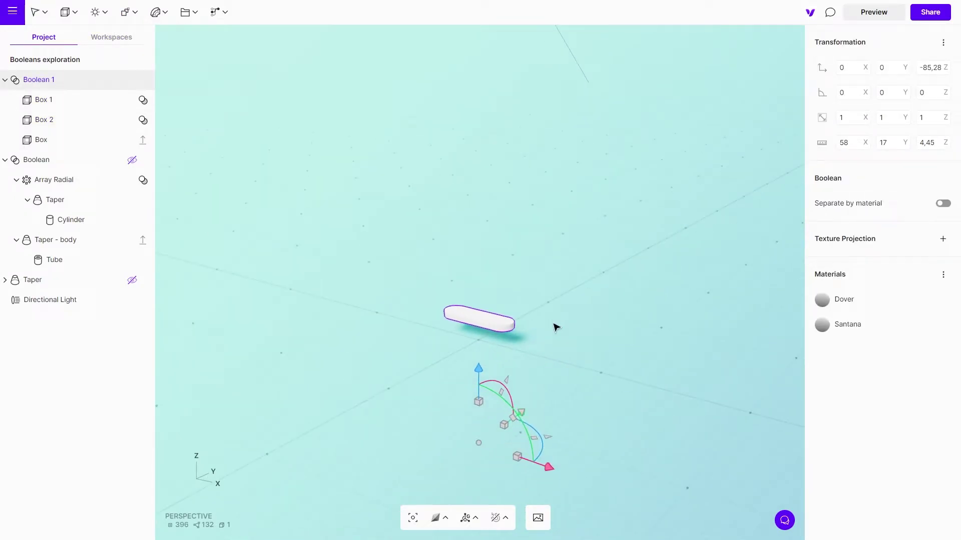
{"action": "scroll", "coordinate": [466, 297], "scroll_direction": "up", "scroll_amount": 4}
{"action": "right_click_drag", "start_coordinate": [482, 416], "coordinate": [523, 286]}
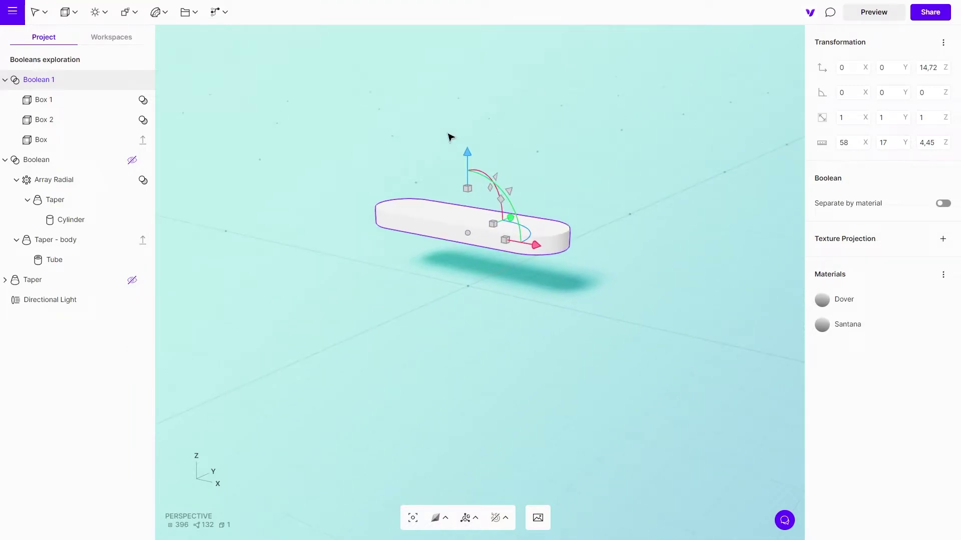
{"action": "scroll", "coordinate": [448, 137], "scroll_direction": "up", "scroll_amount": 3}
{"action": "right_click_drag", "start_coordinate": [323, 216], "coordinate": [340, 190]}
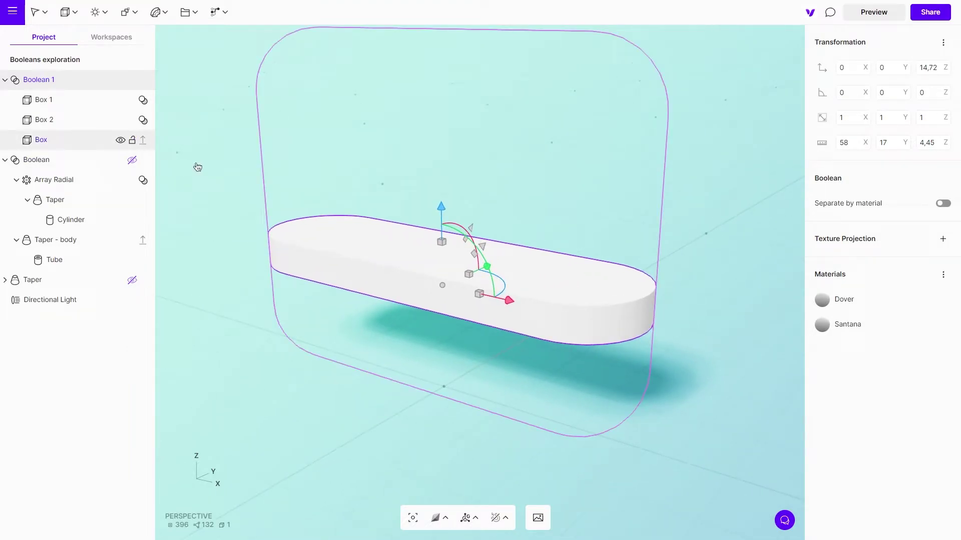
Raise the lower subtracting box, Box 2, to about Z -81.67 to thin the slab
{"action": "left_click", "coordinate": [69, 139]}
{"action": "left_click", "coordinate": [68, 125]}
{"action": "left_click_drag", "start_coordinate": [493, 237], "coordinate": [506, 204]}
{"action": "scroll", "coordinate": [532, 173], "scroll_direction": "down", "scroll_amount": 3}
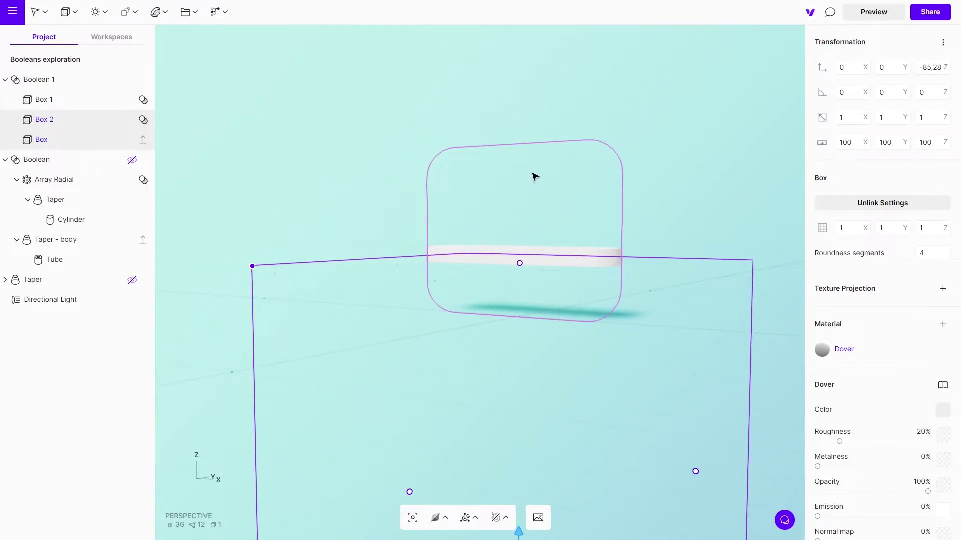
{"action": "left_click_drag", "start_coordinate": [521, 536], "coordinate": [520, 528]}
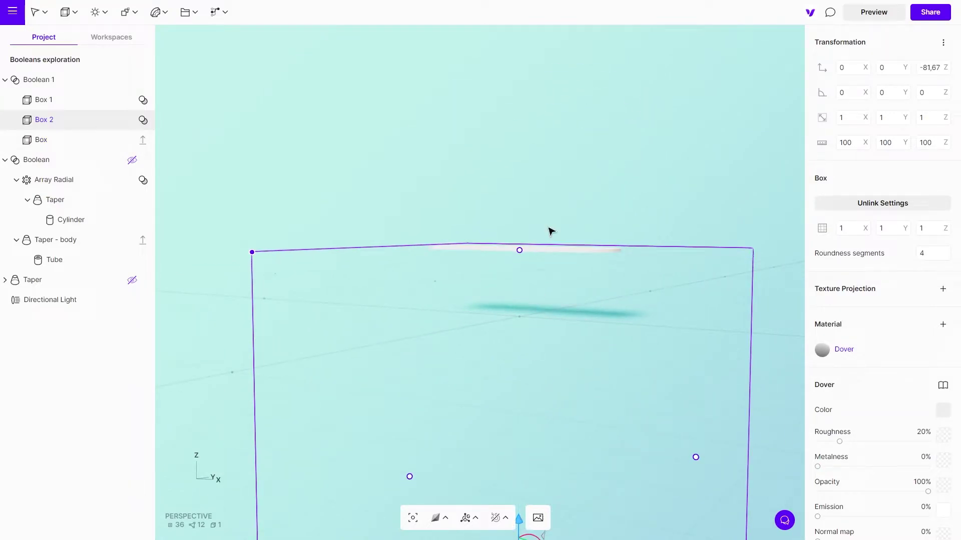
{"action": "left_click_drag", "start_coordinate": [550, 231], "coordinate": [558, 253]}
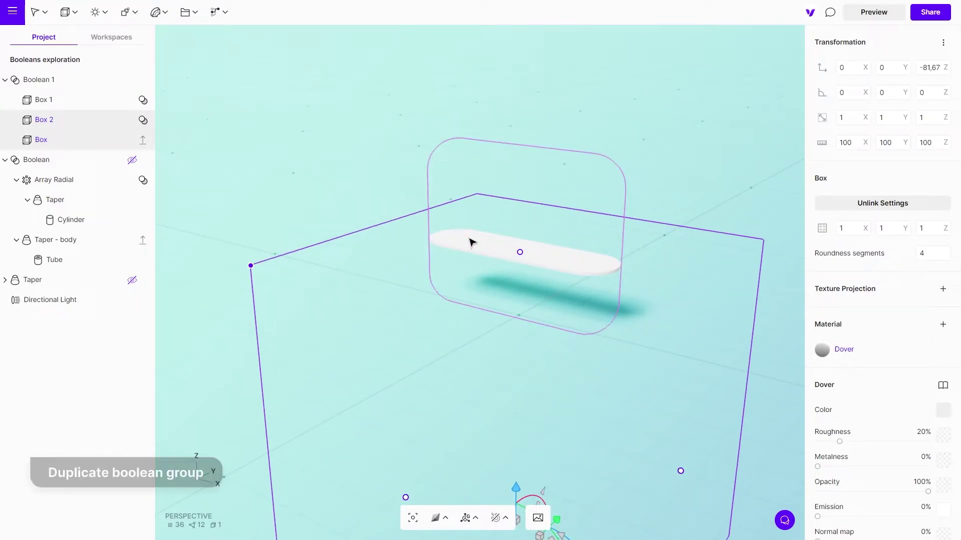
Duplicate the slab's Boolean group, Boolean 1, and lower the copy slightly to about Z 13.77
{"action": "left_click", "coordinate": [470, 243]}
{"action": "left_click", "coordinate": [38, 84]}
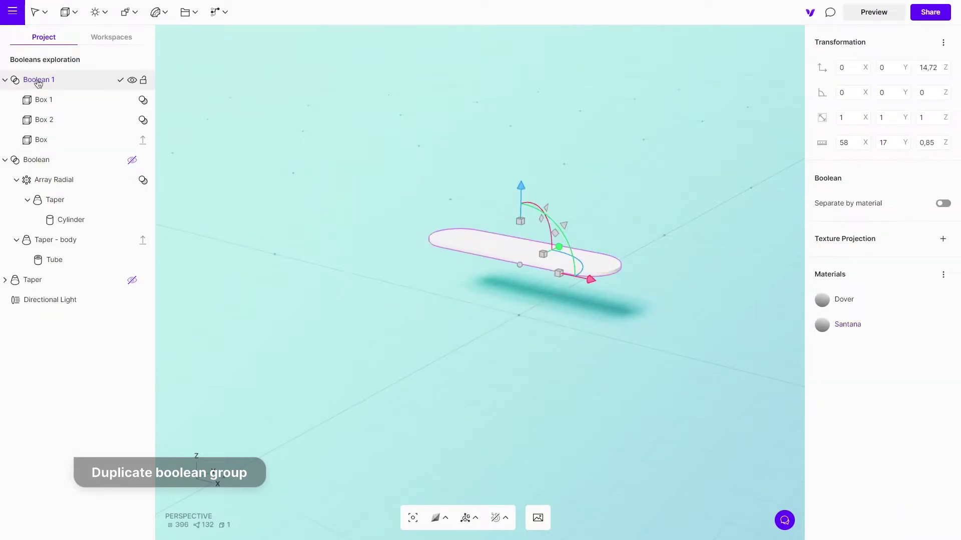
{"action": "right_click", "coordinate": [38, 83]}
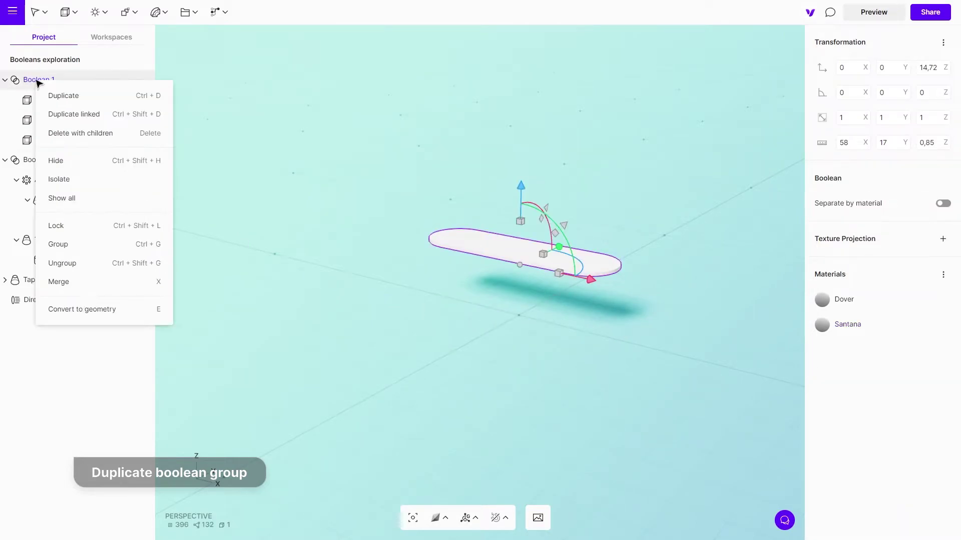
{"action": "left_click", "coordinate": [70, 112]}
{"action": "left_click_drag", "start_coordinate": [383, 288], "coordinate": [443, 261]}
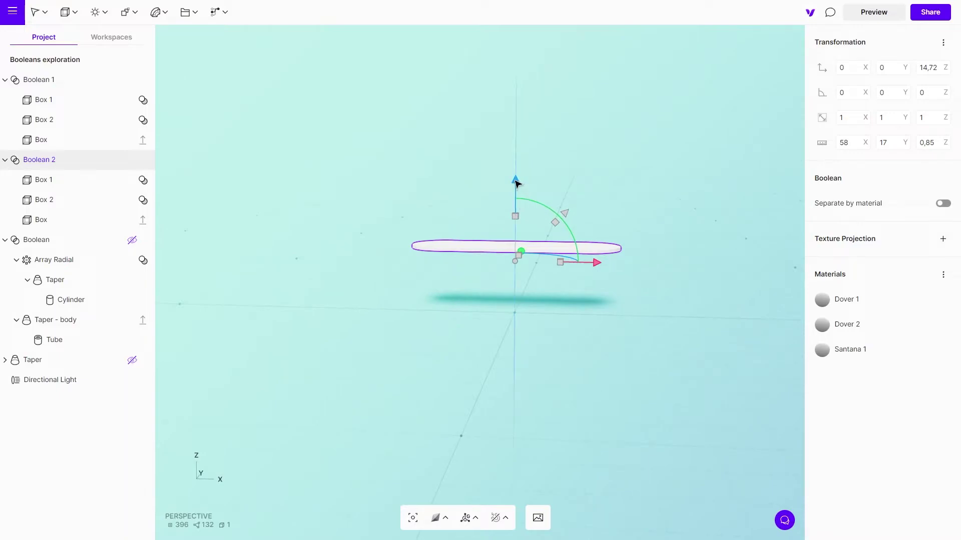
{"action": "left_click_drag", "start_coordinate": [516, 181], "coordinate": [515, 187]}
Lower Box 2 inside the duplicated Boolean to thicken the lower slab to about 4.84
{"action": "left_click", "coordinate": [70, 181]}
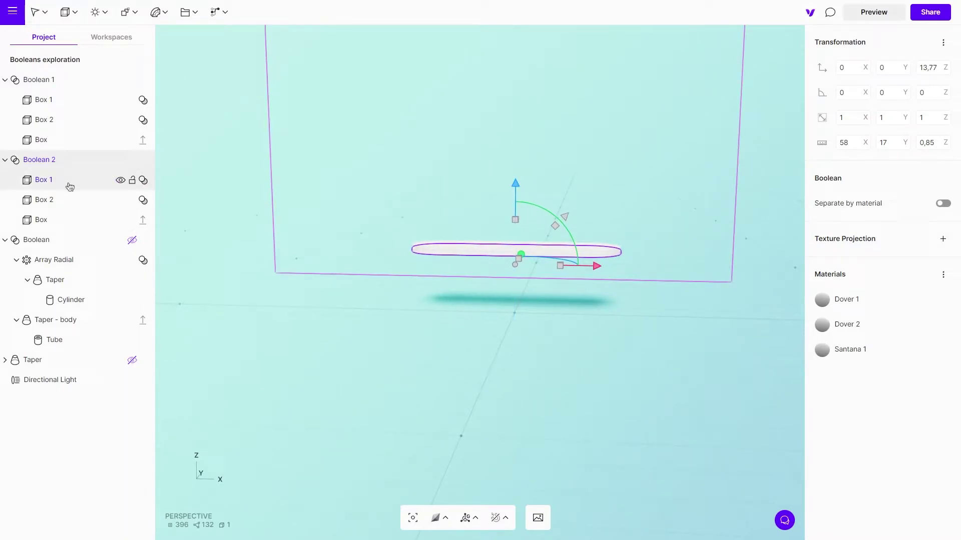
{"action": "left_click", "coordinate": [68, 202]}
{"action": "right_click_drag", "start_coordinate": [775, 363], "coordinate": [728, 251]}
{"action": "left_click_drag", "start_coordinate": [473, 407], "coordinate": [475, 418]}
{"action": "left_click_drag", "start_coordinate": [623, 194], "coordinate": [440, 122]}
{"action": "left_click", "coordinate": [625, 94]}
{"action": "left_click_drag", "start_coordinate": [625, 94], "coordinate": [212, 126]}
Rename the upper slab's Boolean "Top piece" and the lower slab's Boolean "Bottom piece"
{"action": "double_click", "coordinate": [86, 80]}
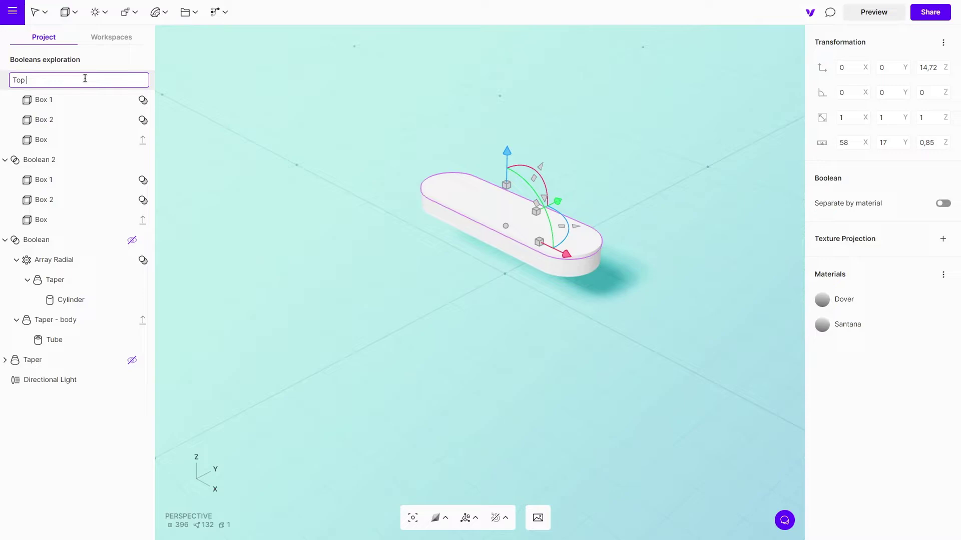
{"action": "double_click", "coordinate": [50, 161]}
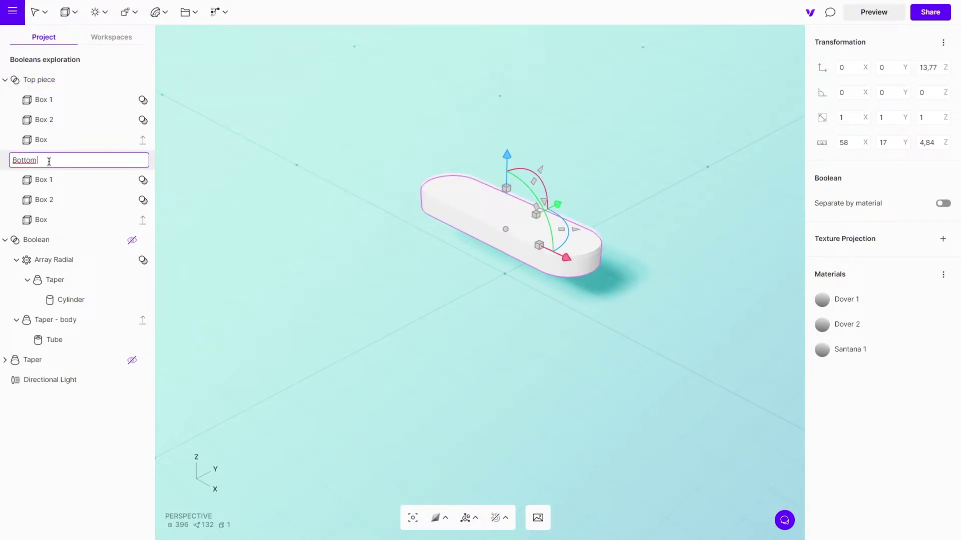
{"action": "left_click", "coordinate": [373, 188]}
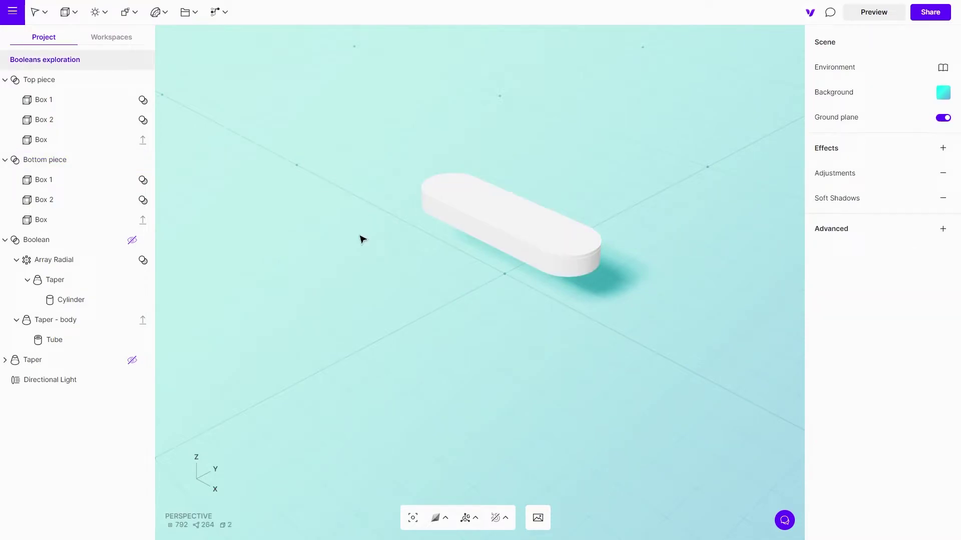
Collapse the Top piece and Bottom piece groups and unhide the fluted body's Boolean and the Taper
{"action": "right_click_drag", "start_coordinate": [360, 238], "coordinate": [427, 217]}
{"action": "left_click", "coordinate": [5, 160]}
{"action": "left_click", "coordinate": [5, 79]}
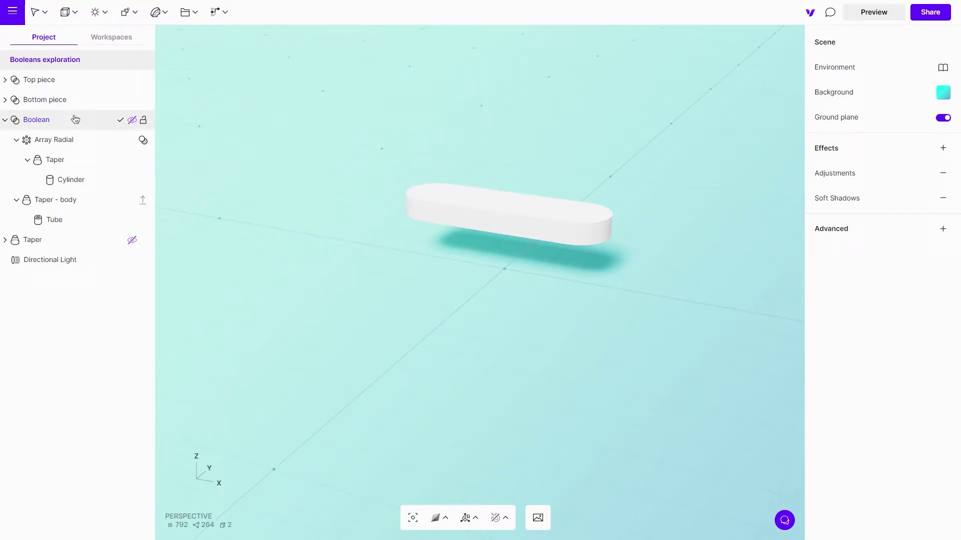
{"action": "left_click", "coordinate": [130, 120]}
{"action": "left_click", "coordinate": [132, 239]}
{"action": "scroll", "coordinate": [250, 200], "scroll_direction": "down", "scroll_amount": 5}
{"action": "middle_click_drag", "start_coordinate": [527, 90], "coordinate": [589, 206]}
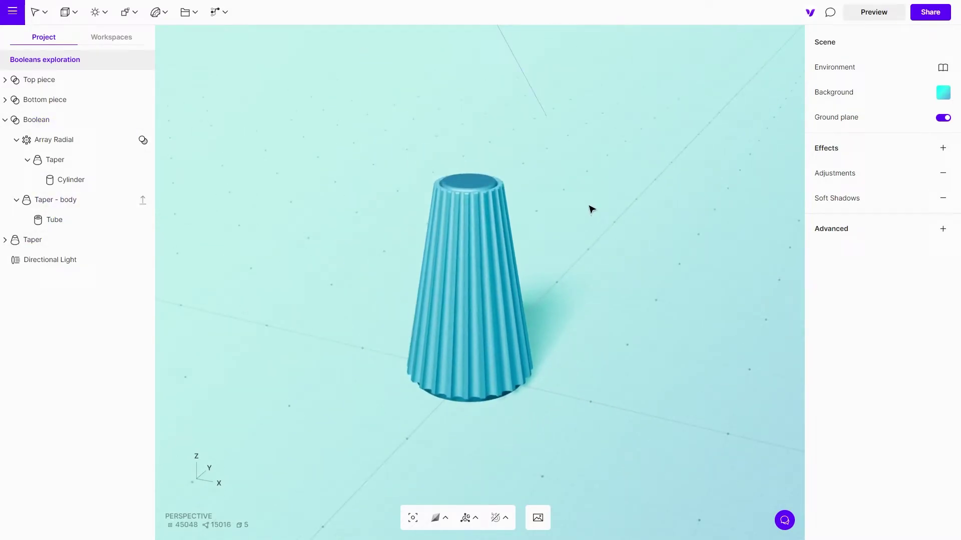
{"action": "scroll", "coordinate": [454, 318], "scroll_direction": "up", "scroll_amount": 3}
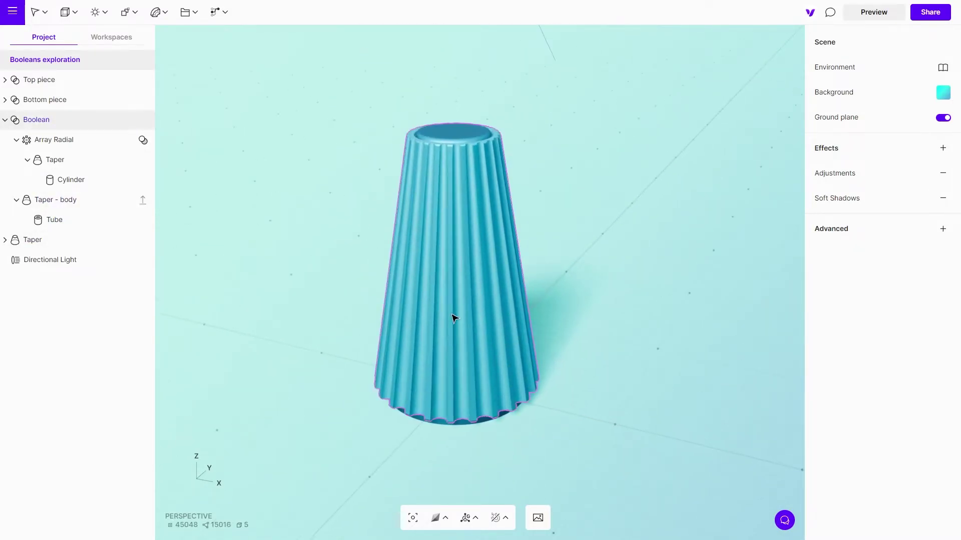
Move the top and bottom pieces together to the upper part of the fluted body so they protrude from its side
{"action": "left_click", "coordinate": [56, 101]}
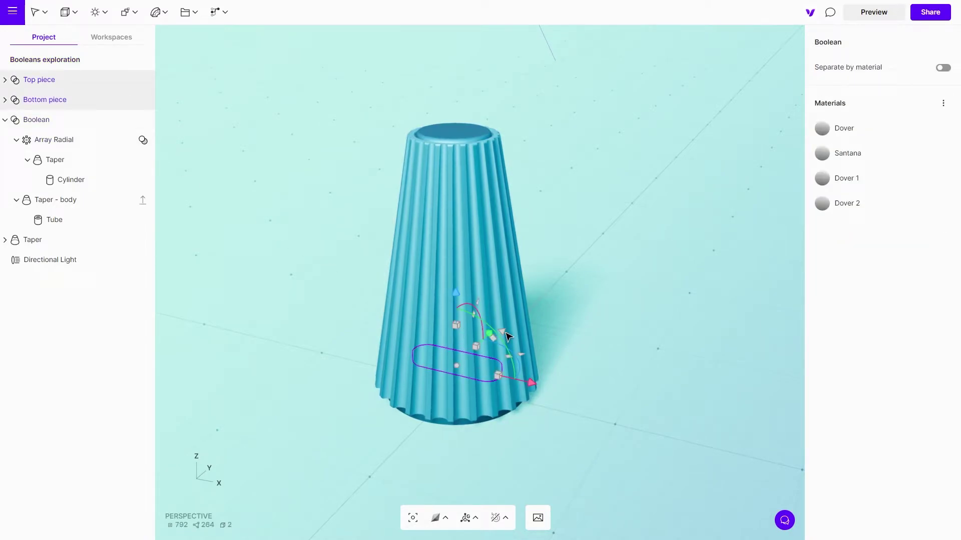
{"action": "left_click_drag", "start_coordinate": [506, 333], "coordinate": [578, 157]}
{"action": "key", "text": "1"}
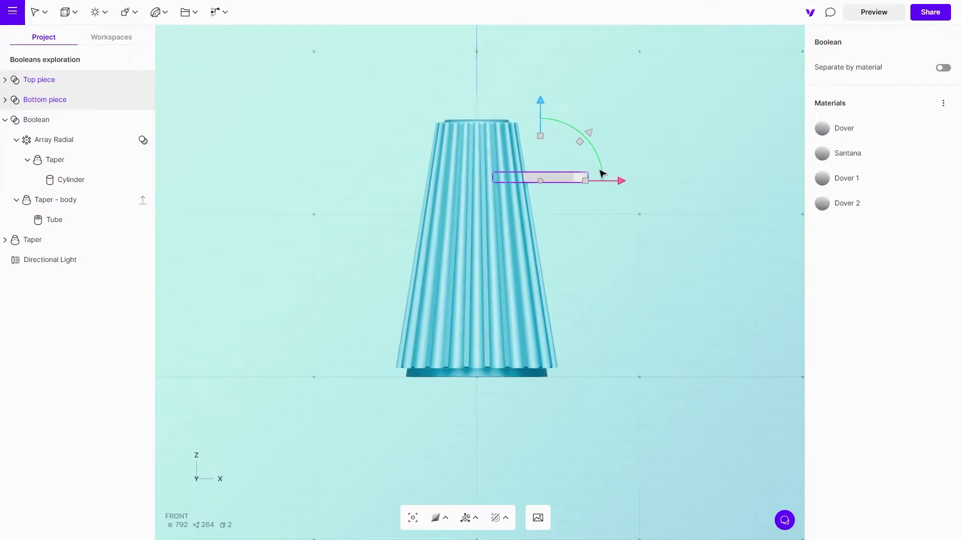
{"action": "key", "text": "f"}
{"action": "right_click_drag", "start_coordinate": [607, 244], "coordinate": [488, 308]}
Merge the materials of the two handle pieces into one and replace it with the fluted body's blue material
{"action": "left_click", "coordinate": [940, 108]}
{"action": "left_click", "coordinate": [927, 111]}
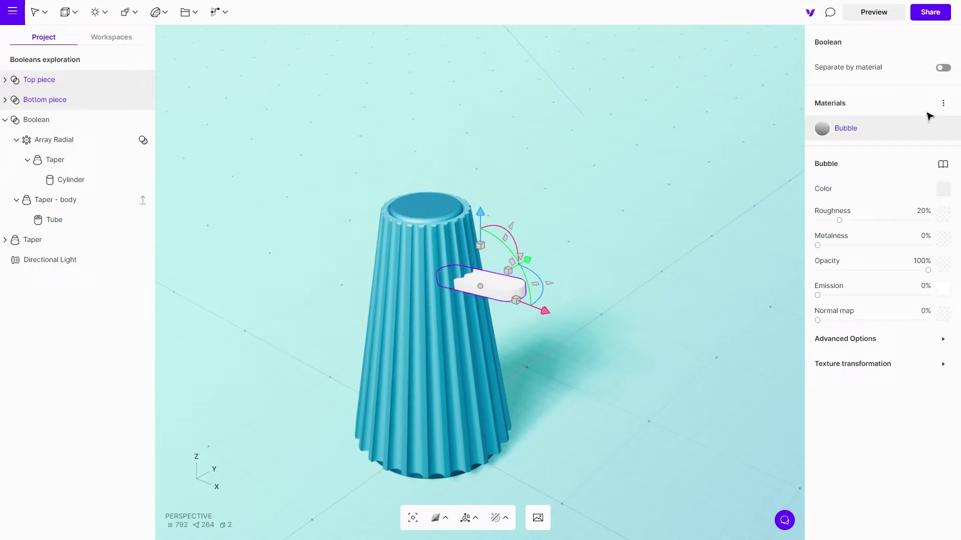
{"action": "left_click", "coordinate": [483, 347]}
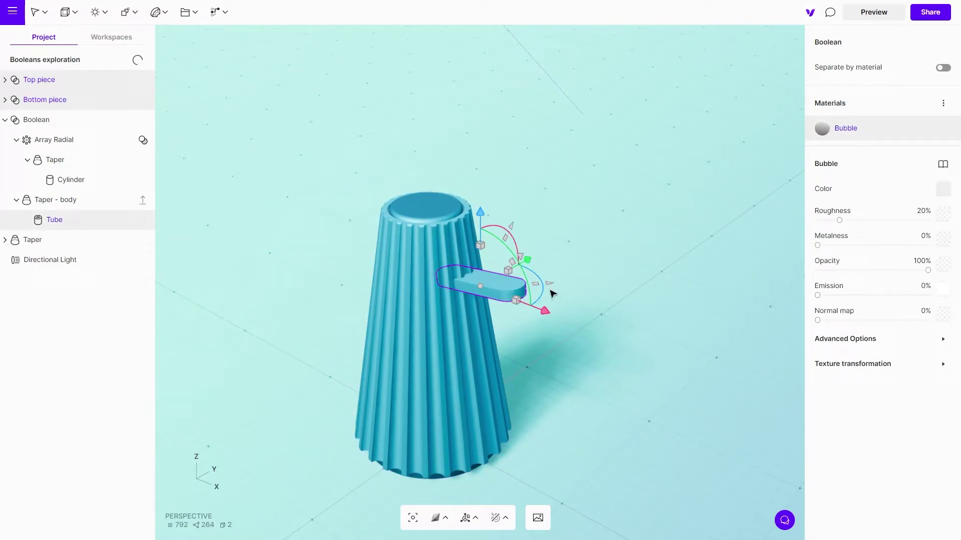
{"action": "right_click_drag", "start_coordinate": [551, 292], "coordinate": [656, 188]}
{"action": "scroll", "coordinate": [509, 317], "scroll_direction": "up", "scroll_amount": 5}
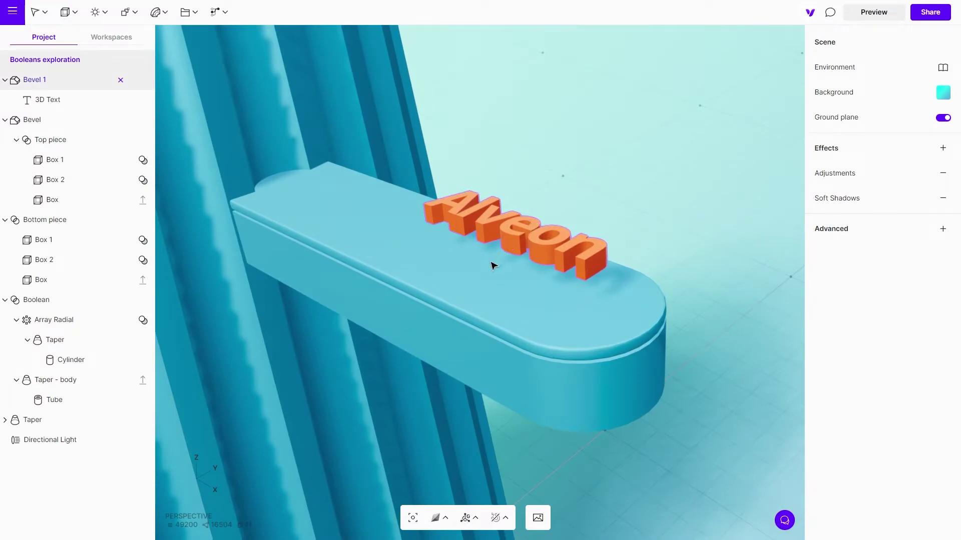
Combine the beveled 3D text and the beveled top piece in a Boolean that subtracts the text
{"action": "left_click", "coordinate": [491, 263]}
{"action": "left_click", "coordinate": [479, 275], "text": "shift"}
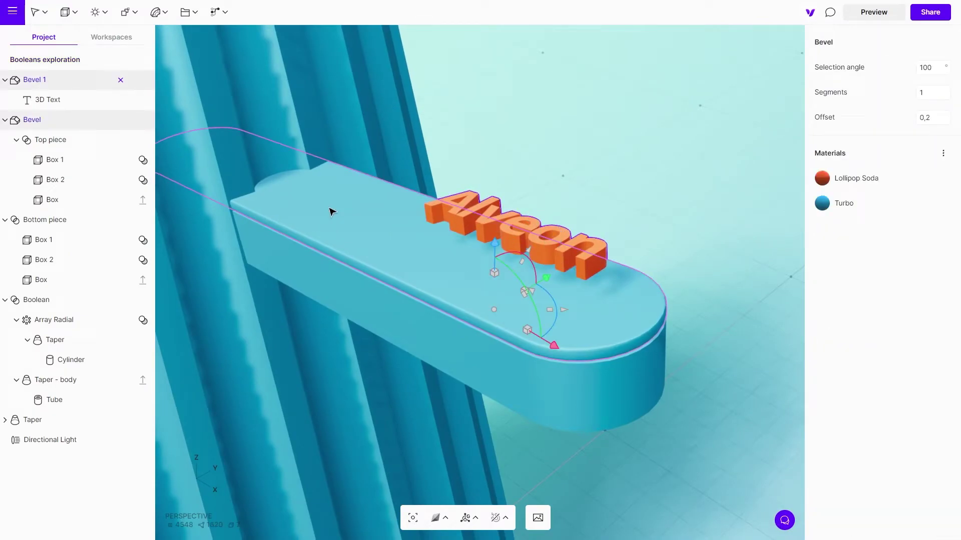
{"action": "left_click", "coordinate": [126, 13]}
{"action": "left_click", "coordinate": [145, 205]}
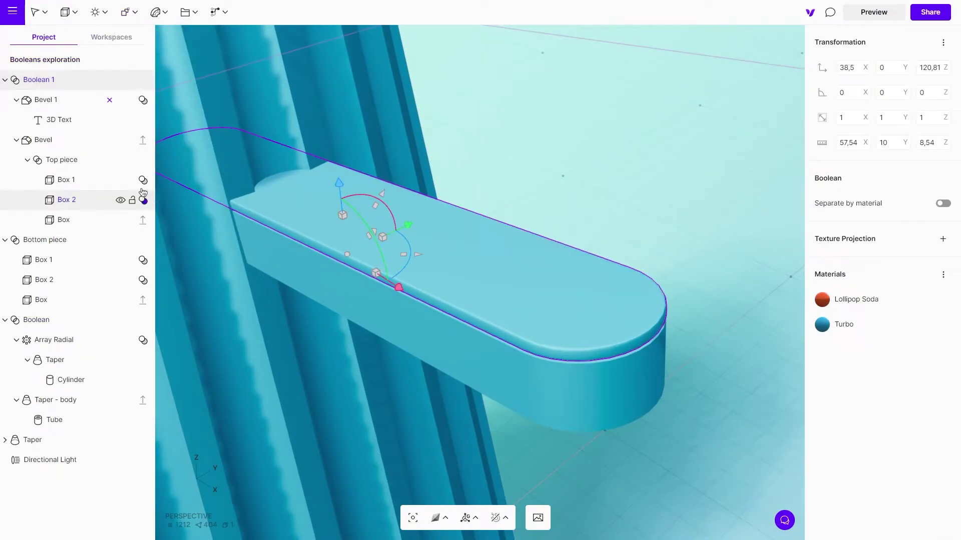
{"action": "left_click", "coordinate": [144, 101]}
Lower the beveled text to about Z 128.47 so it cuts an engraving into the top piece
{"action": "left_click_drag", "start_coordinate": [504, 164], "coordinate": [513, 208]}
{"action": "scroll", "coordinate": [590, 231], "scroll_direction": "up", "scroll_amount": 5}
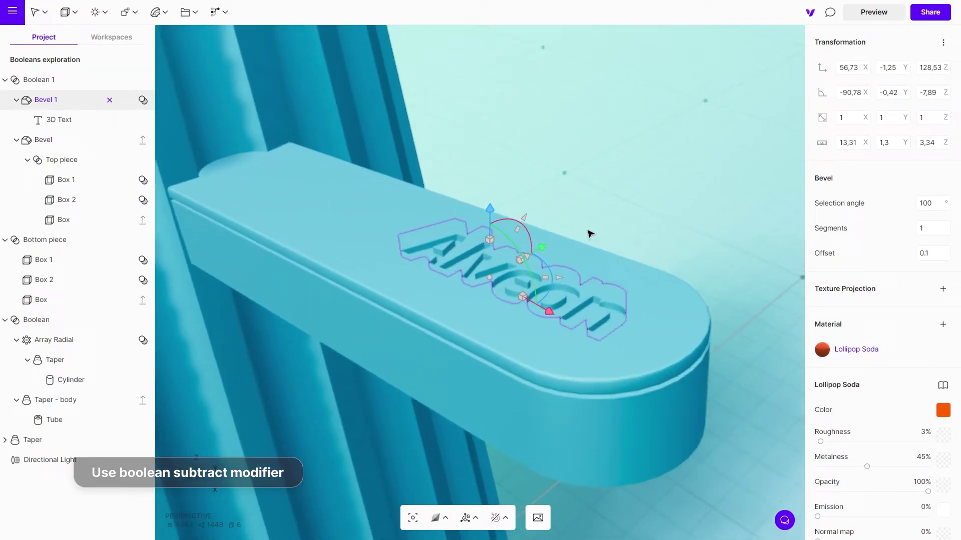
{"action": "scroll", "coordinate": [551, 185], "scroll_direction": "up", "scroll_amount": 3}
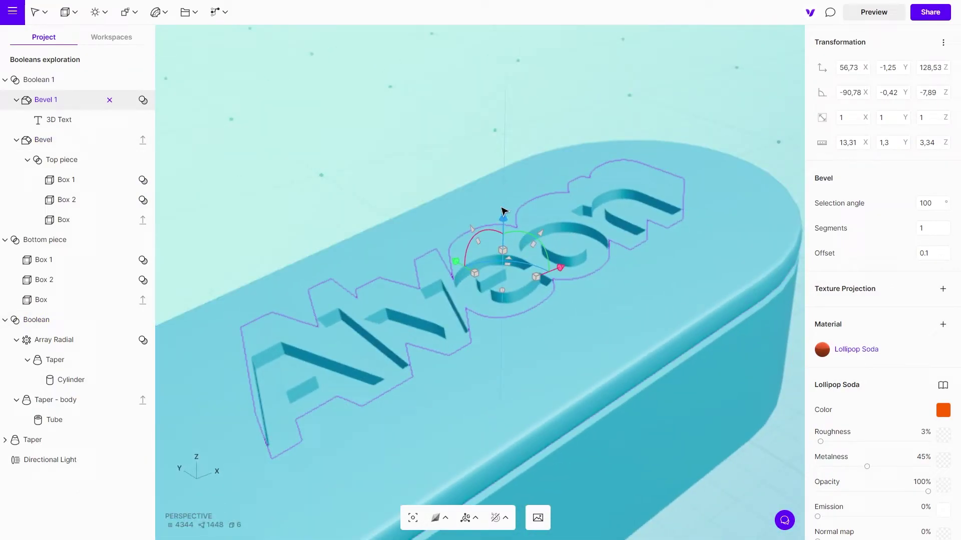
{"action": "left_click_drag", "start_coordinate": [504, 214], "coordinate": [506, 223]}
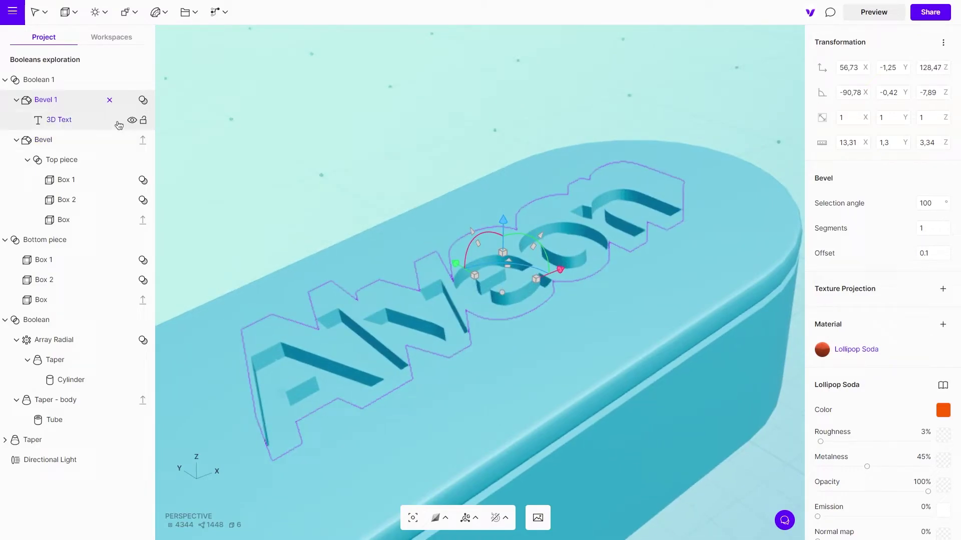
Turn on Separate by material for the Boolean that engraves the text into the top piece
{"action": "left_click", "coordinate": [68, 80]}
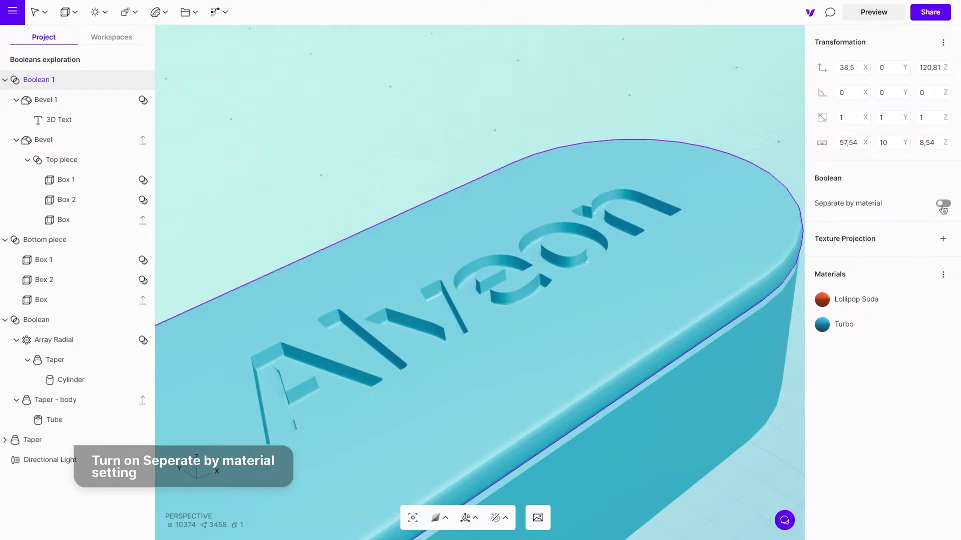
{"action": "left_click", "coordinate": [942, 205]}
{"action": "left_click", "coordinate": [729, 99]}
{"action": "left_click_drag", "start_coordinate": [729, 98], "coordinate": [565, 99]}
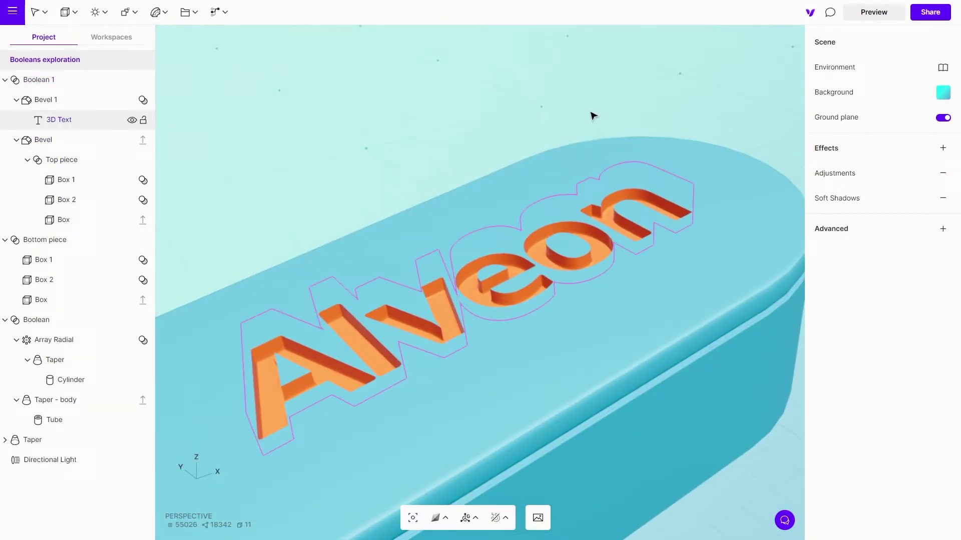
Shift the Lollipop Soda color of the engraved 3D text to a hue of about 20° (FF5500)
{"action": "scroll", "coordinate": [928, 339], "scroll_direction": "down", "scroll_amount": 5}
{"action": "left_click", "coordinate": [942, 340]}
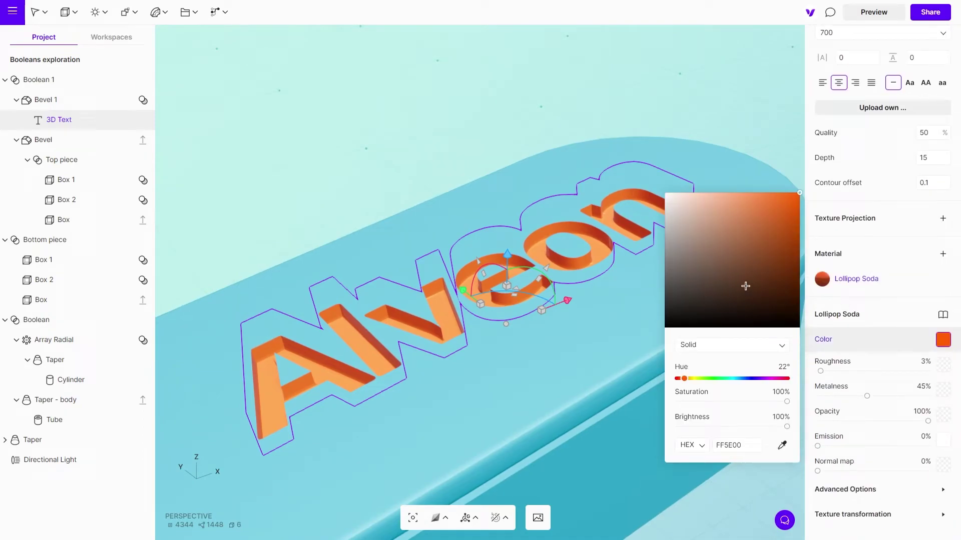
{"action": "mouse_move", "coordinate": [684, 379]}
{"action": "left_mouse_down"}
{"action": "mouse_move", "coordinate": [773, 380]}
{"action": "mouse_move", "coordinate": [689, 380]}
{"action": "left_mouse_up"}
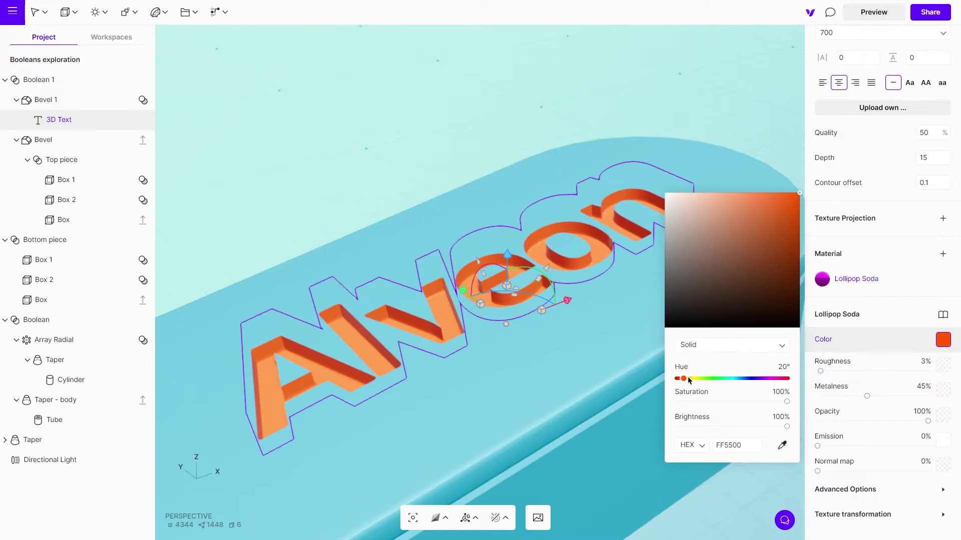
{"action": "left_click", "coordinate": [572, 116]}
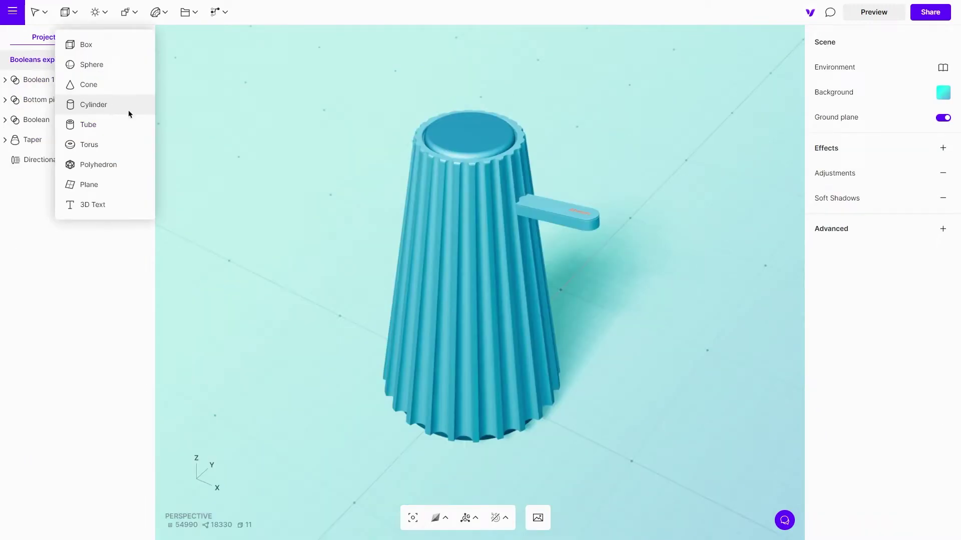
Add a cylinder, shrink it to 15 × 15 × 60.6, and place it under the handle's outer end at about X 65.36, Z 75.2
{"action": "left_click", "coordinate": [128, 103]}
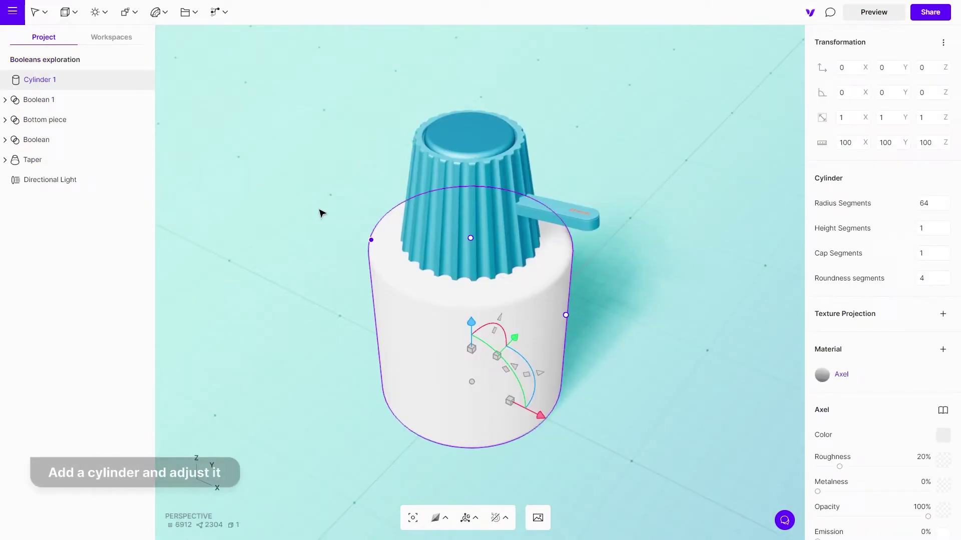
{"action": "left_click_drag", "start_coordinate": [531, 373], "coordinate": [651, 233]}
{"action": "key", "text": "f"}
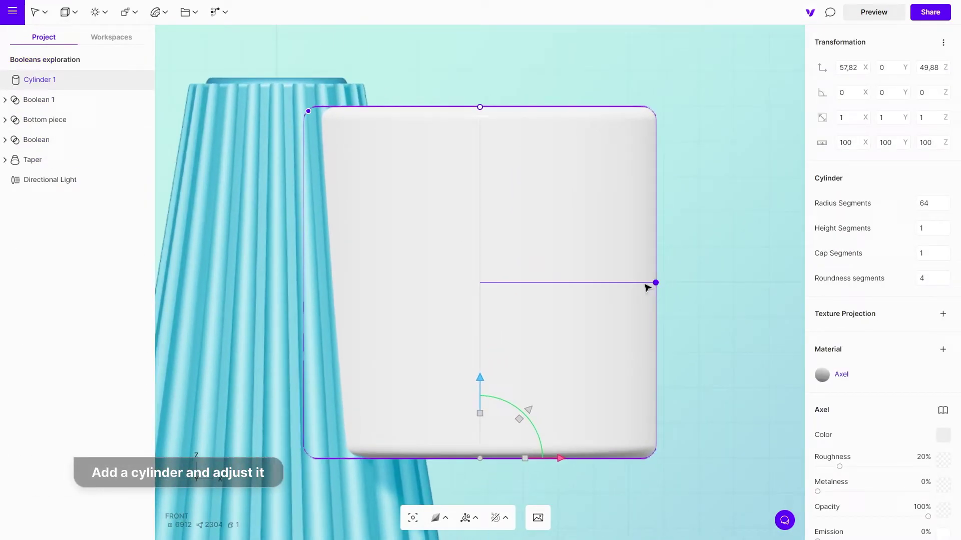
{"action": "left_click_drag", "start_coordinate": [650, 283], "coordinate": [520, 261]}
{"action": "left_click_drag", "start_coordinate": [480, 107], "coordinate": [488, 249]}
{"action": "left_click_drag", "start_coordinate": [526, 352], "coordinate": [505, 353]}
{"action": "left_click_drag", "start_coordinate": [521, 400], "coordinate": [559, 322]}
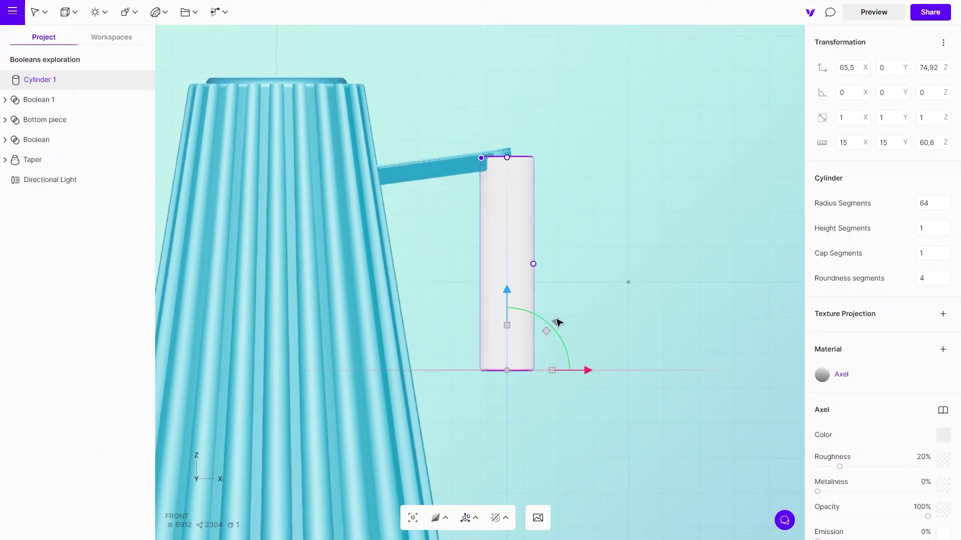
Apply a Skew modifier with 50% strength to the cylinder and rotate it to about -8.53° around Y
{"action": "left_click", "coordinate": [157, 12]}
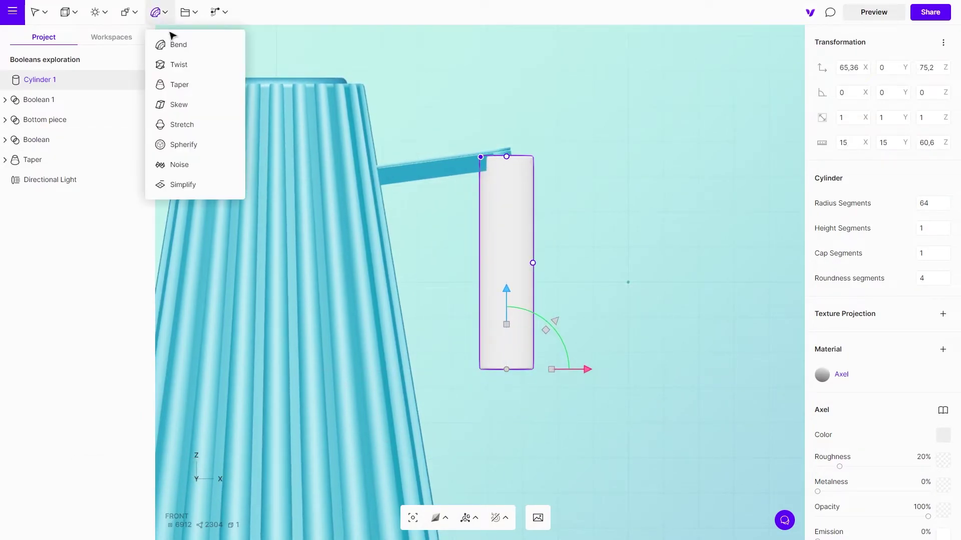
{"action": "left_click", "coordinate": [197, 104]}
{"action": "mouse_move", "coordinate": [534, 315]}
{"action": "left_mouse_down"}
{"action": "mouse_move", "coordinate": [532, 299]}
{"action": "mouse_move", "coordinate": [542, 321]}
{"action": "left_mouse_up"}
{"action": "right_click_drag", "start_coordinate": [559, 193], "coordinate": [502, 297]}
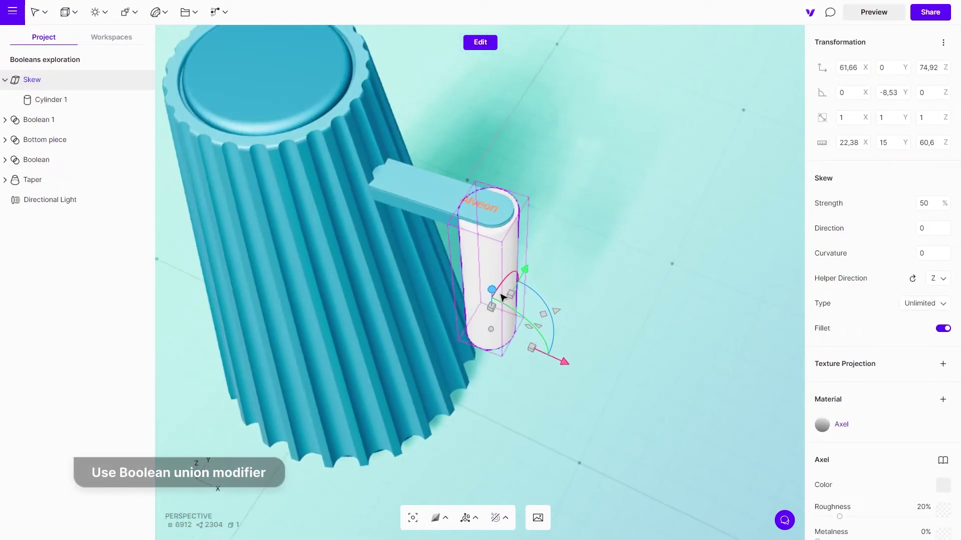
{"action": "left_click_drag", "start_coordinate": [501, 297], "coordinate": [300, 208]}
{"action": "left_click", "coordinate": [300, 208], "text": "shift"}
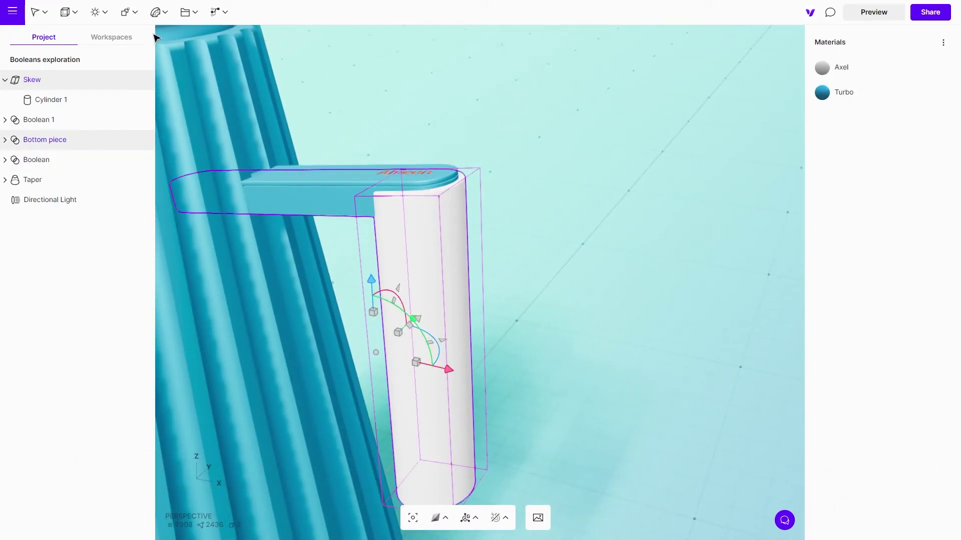
{"action": "left_click", "coordinate": [157, 12]}
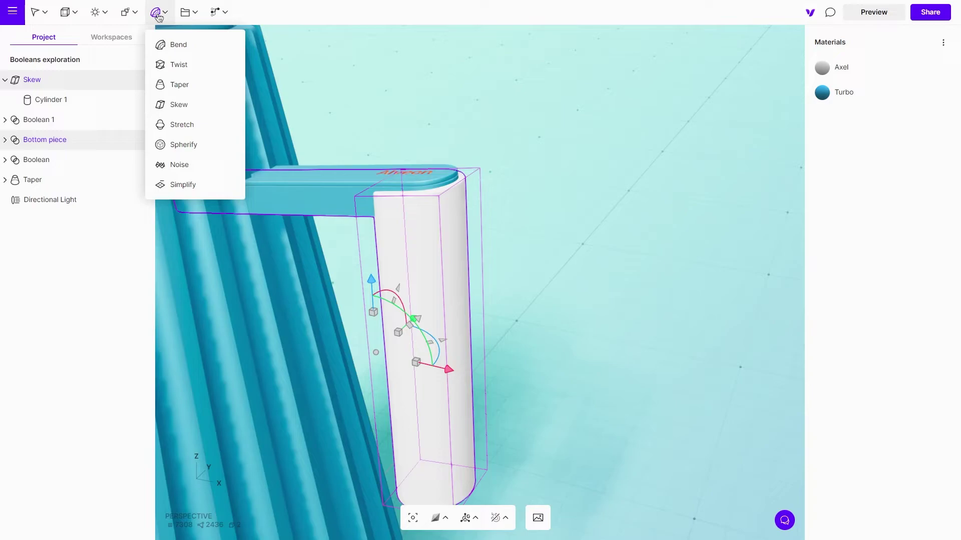
{"action": "left_click", "coordinate": [416, 112]}
{"action": "left_click", "coordinate": [412, 240]}
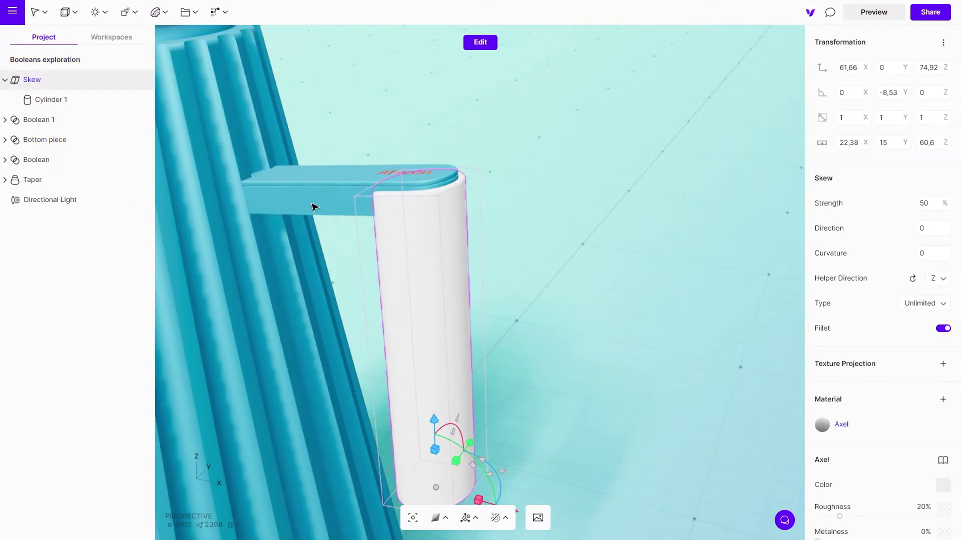
{"action": "left_click", "coordinate": [314, 206], "text": "shift"}
{"action": "left_click", "coordinate": [316, 208], "text": "shift"}
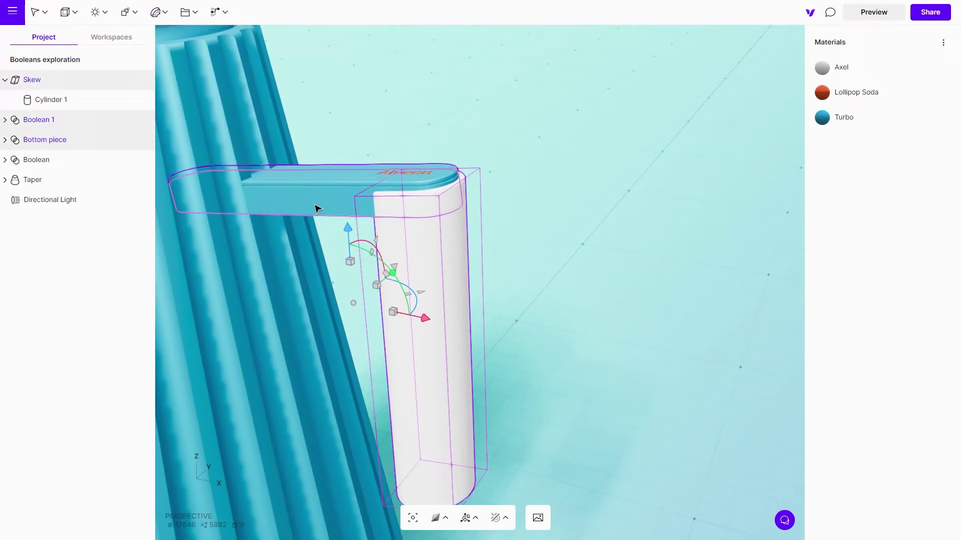
{"action": "left_click", "coordinate": [505, 260]}
Add the skewed cylinder to the Bottom piece Boolean and set its operation to Union
{"action": "left_click", "coordinate": [400, 243]}
{"action": "left_click", "coordinate": [315, 205], "text": "shift"}
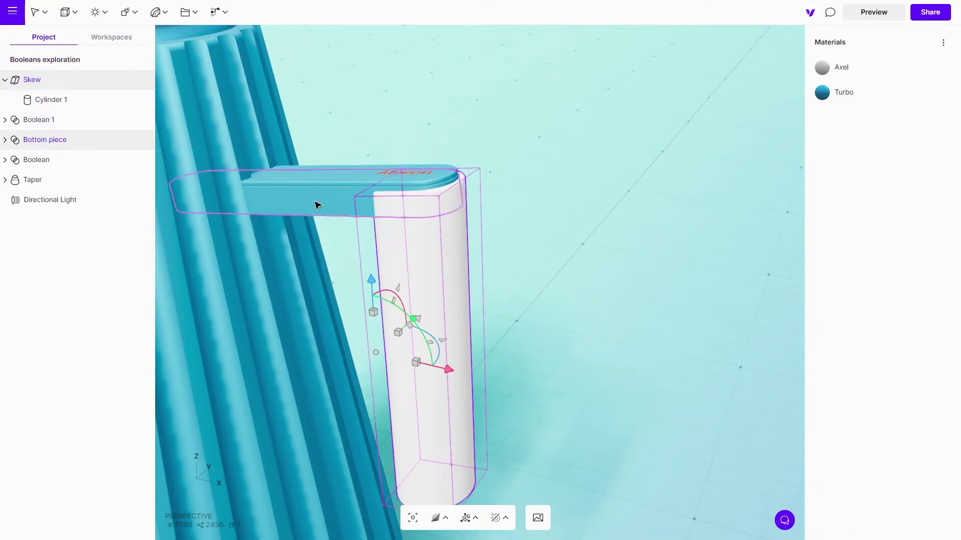
{"action": "left_click_drag", "start_coordinate": [56, 80], "coordinate": [56, 96]}
{"action": "left_click_drag", "start_coordinate": [59, 141], "coordinate": [60, 140]}
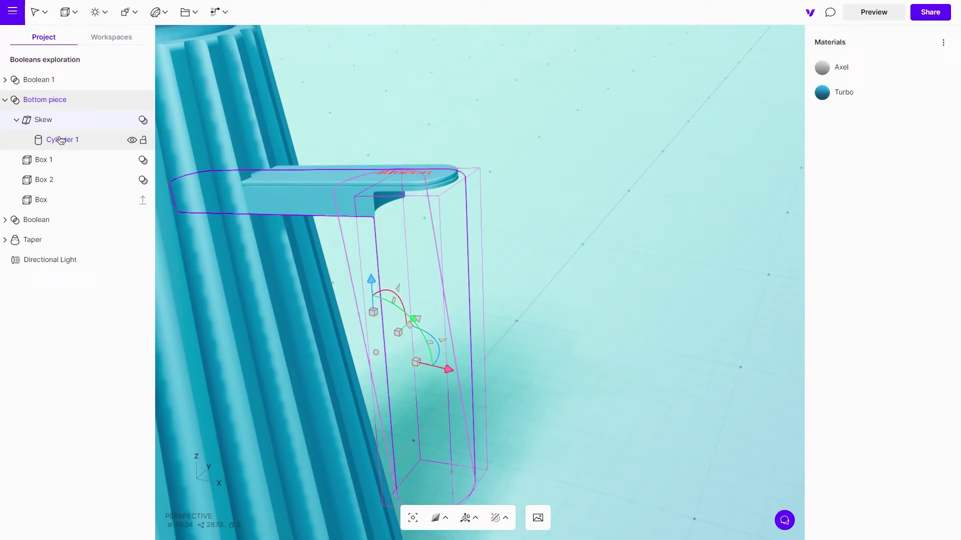
{"action": "left_click", "coordinate": [143, 120]}
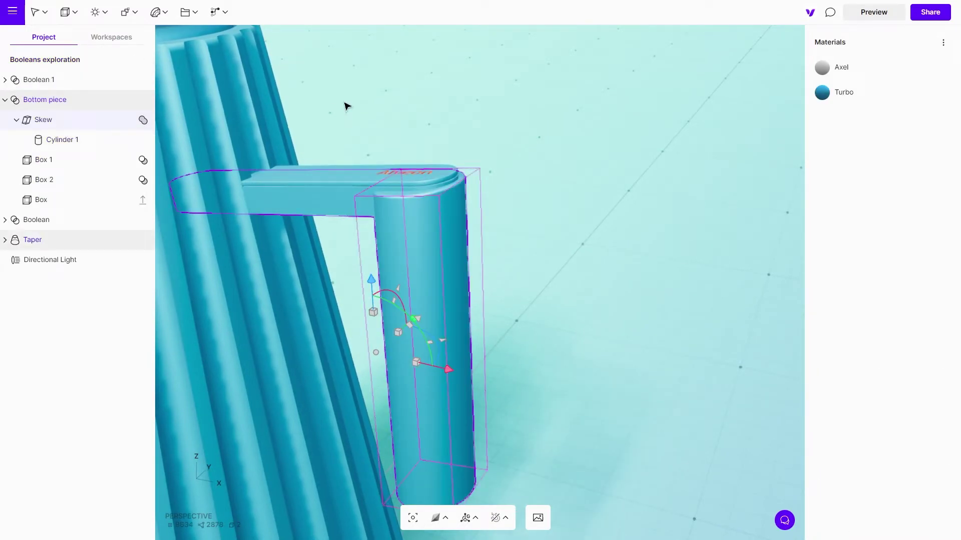
{"action": "left_click", "coordinate": [584, 123]}
Add a 100 × 100 × 100 box and place it beside the pot, opposite the handle, at about X -103, Z 91.94
{"action": "left_click_drag", "start_coordinate": [584, 123], "coordinate": [535, 159]}
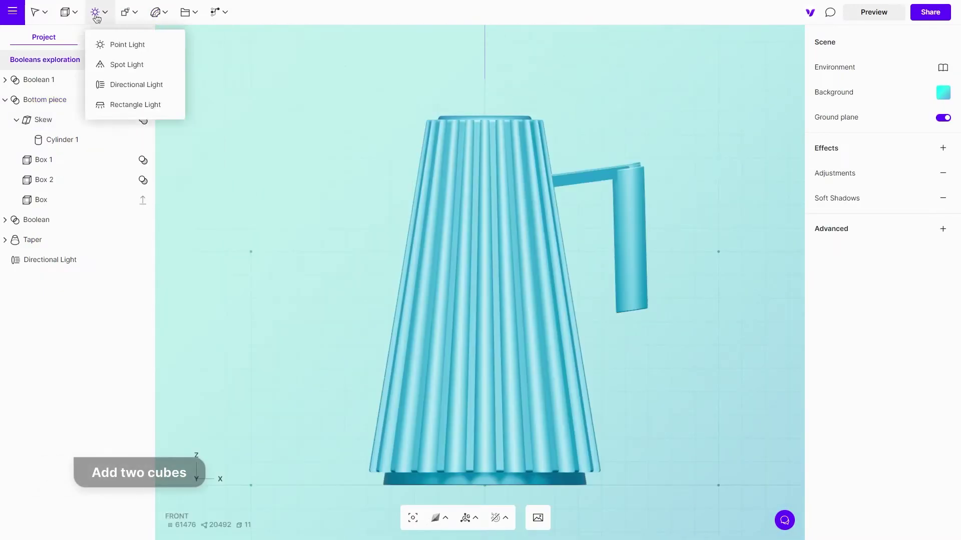
{"action": "mouse_move", "coordinate": [67, 12]}
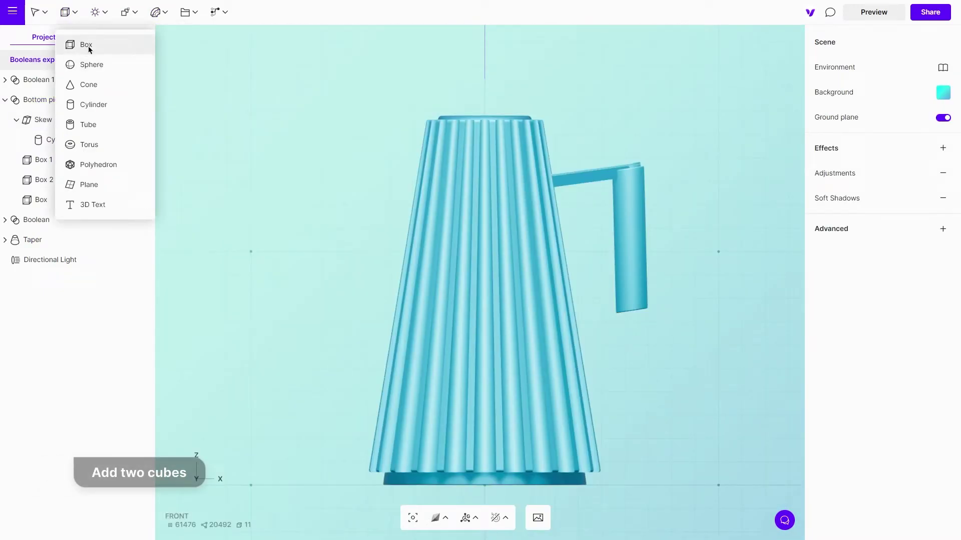
{"action": "left_click", "coordinate": [343, 228]}
{"action": "scroll", "coordinate": [340, 235], "scroll_direction": "down", "scroll_amount": 2}
{"action": "right_click_drag", "start_coordinate": [338, 239], "coordinate": [522, 298]}
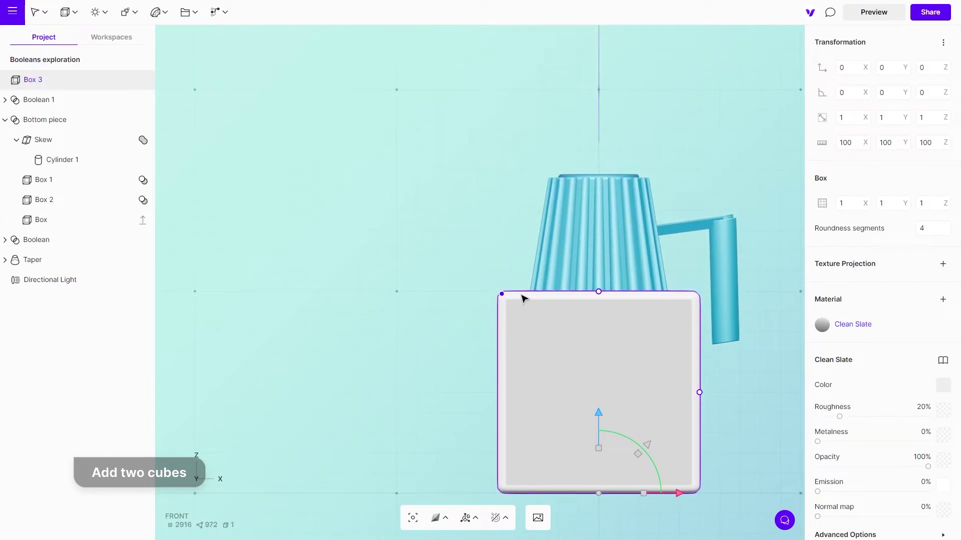
{"action": "left_click_drag", "start_coordinate": [652, 447], "coordinate": [442, 261]}
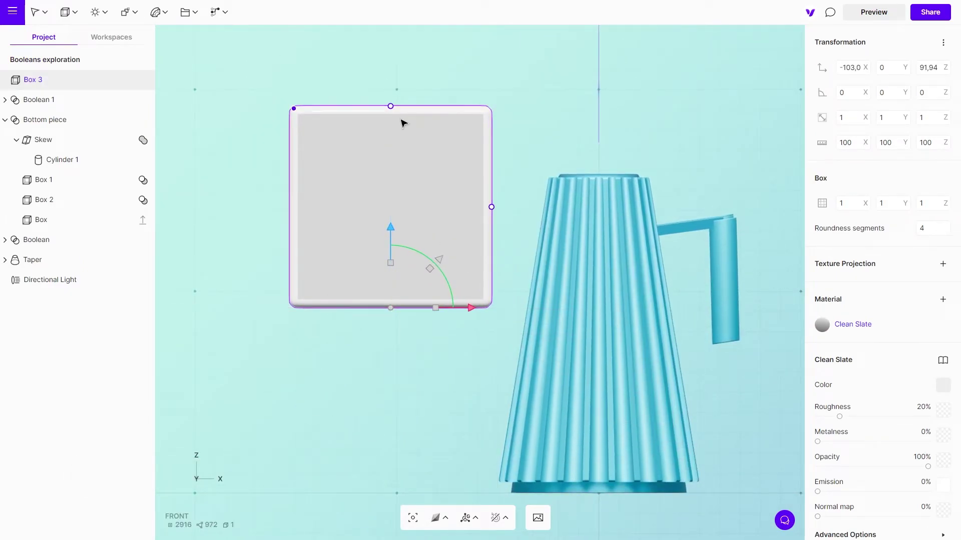
Add a second box, thin it to 29 in Y, and place it at about X -27.64, Z 159.18, rotated to about -23.87° around Y
{"action": "left_click", "coordinate": [70, 13]}
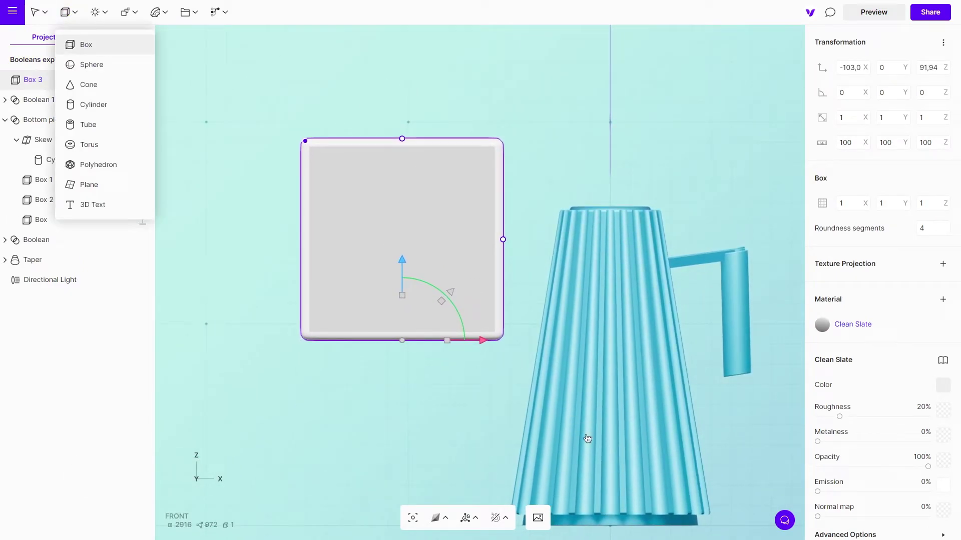
{"action": "left_click_drag", "start_coordinate": [656, 477], "coordinate": [549, 180]}
{"action": "left_click_drag", "start_coordinate": [387, 149], "coordinate": [569, 217]}
{"action": "left_click_drag", "start_coordinate": [605, 166], "coordinate": [499, 147]}
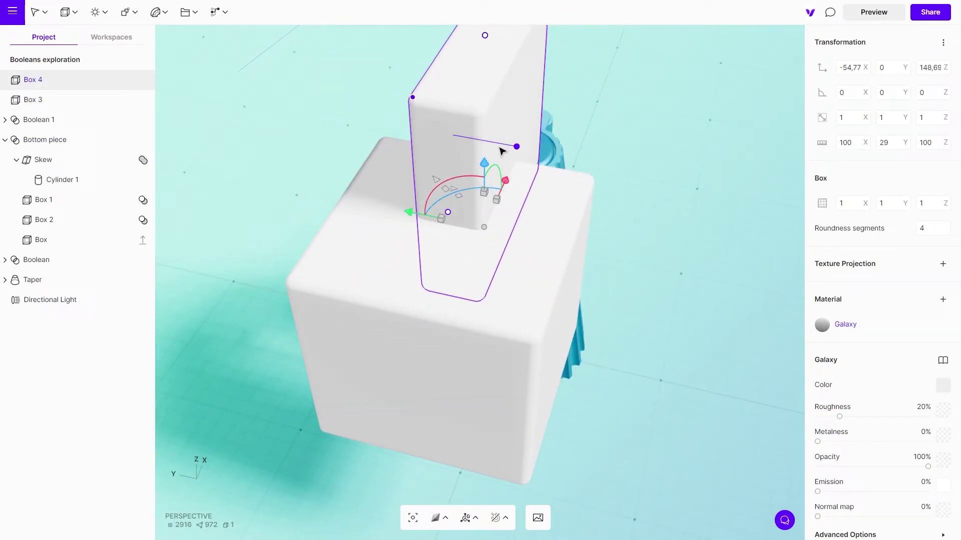
{"action": "right_click_drag", "start_coordinate": [502, 150], "coordinate": [476, 135]}
{"action": "left_click_drag", "start_coordinate": [537, 173], "coordinate": [608, 155]}
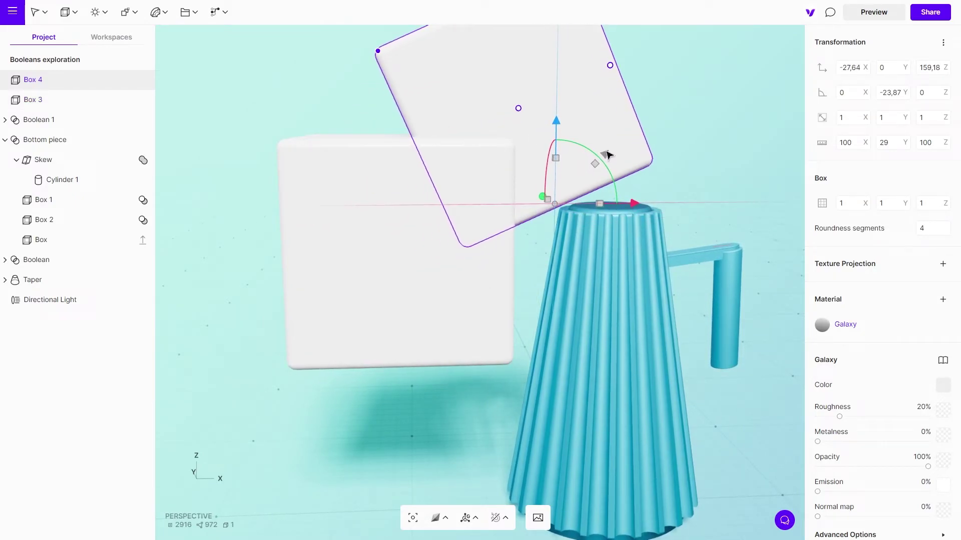
Apply a Boolean modifier to the two new boxes and set the thin box's operation to Intersect
{"action": "left_click", "coordinate": [333, 165], "text": "shift"}
{"action": "left_click", "coordinate": [126, 12]}
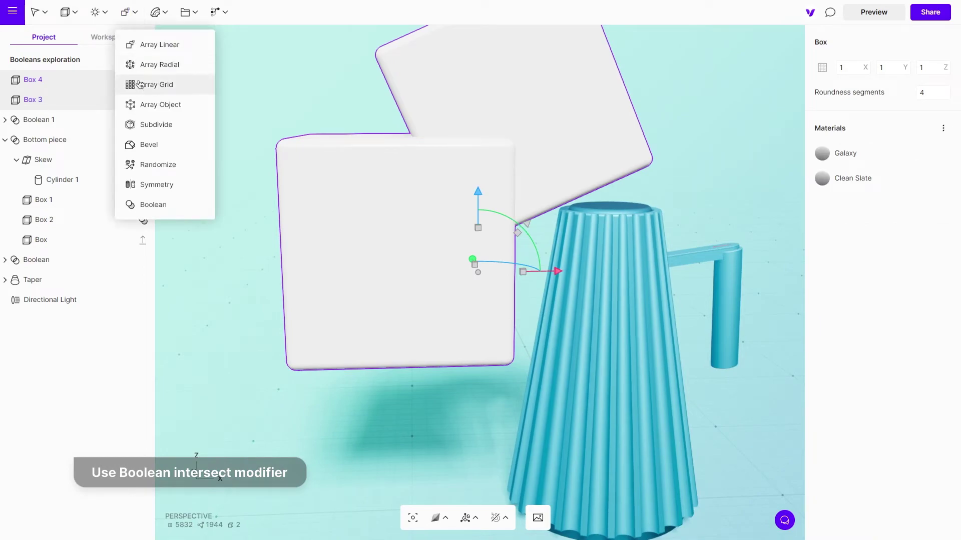
{"action": "left_click", "coordinate": [146, 208]}
{"action": "left_click_drag", "start_coordinate": [322, 77], "coordinate": [217, 123]}
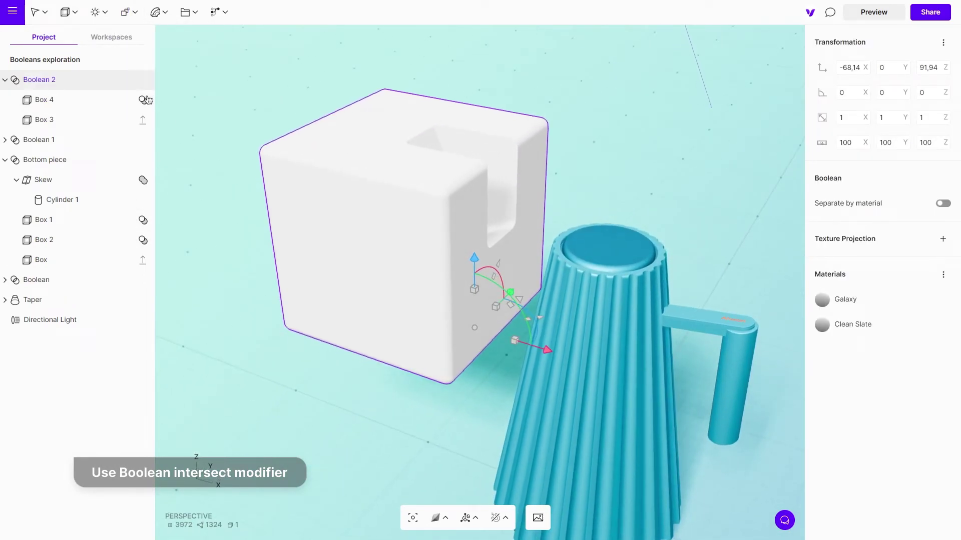
{"action": "left_click", "coordinate": [143, 100]}
{"action": "left_click_drag", "start_coordinate": [267, 160], "coordinate": [495, 164]}
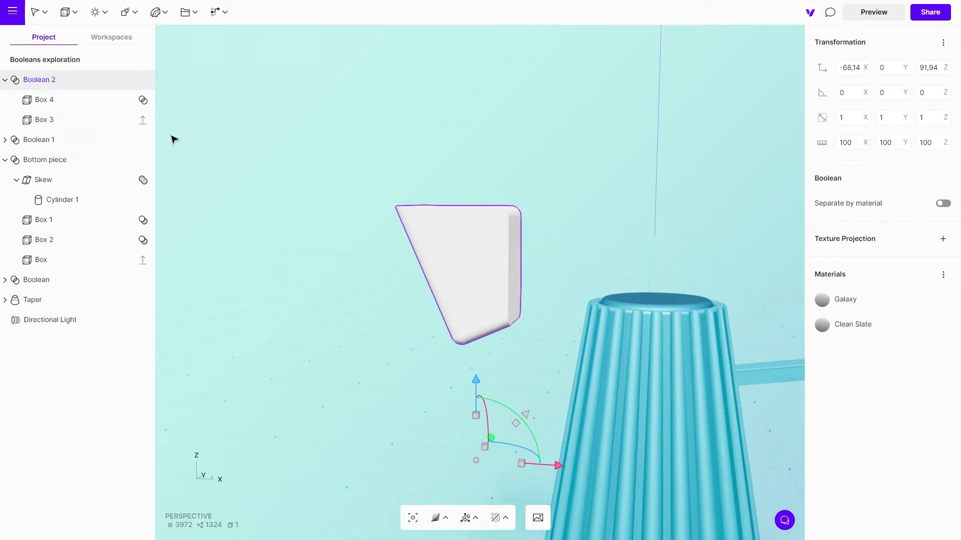
Remove the edge rounding from both boxes of the intersect Boolean to give the spout sharp edges
{"action": "left_click", "coordinate": [239, 253]}
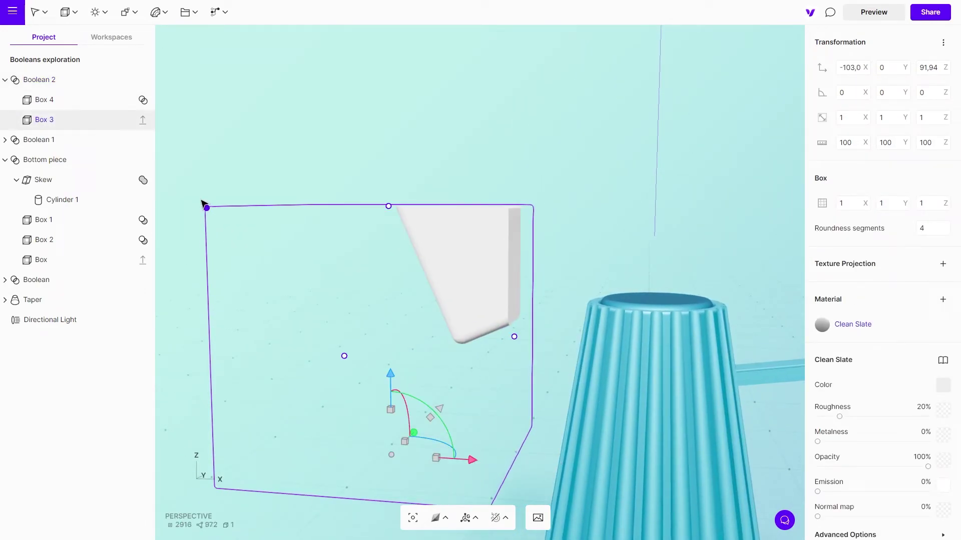
{"action": "left_click", "coordinate": [223, 216]}
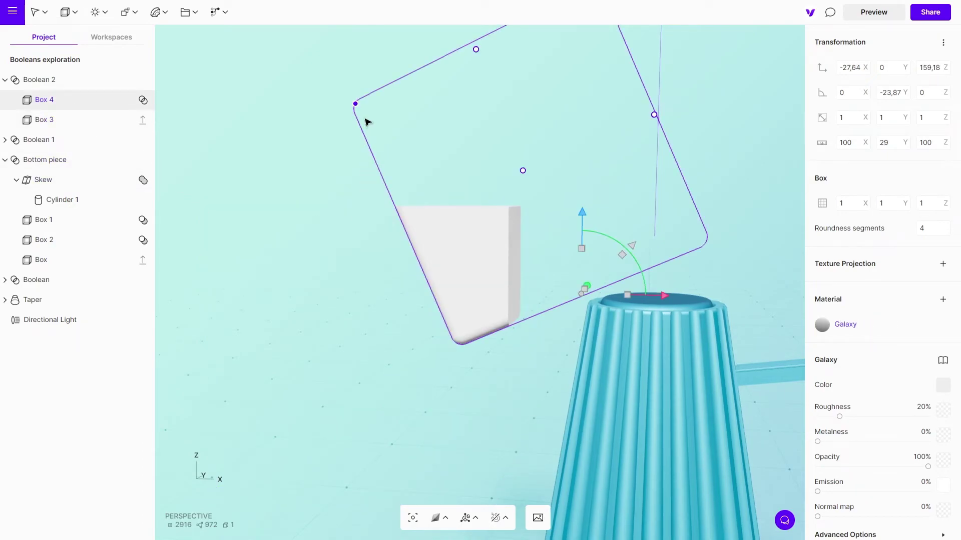
{"action": "right_click_drag", "start_coordinate": [341, 187], "coordinate": [365, 234]}
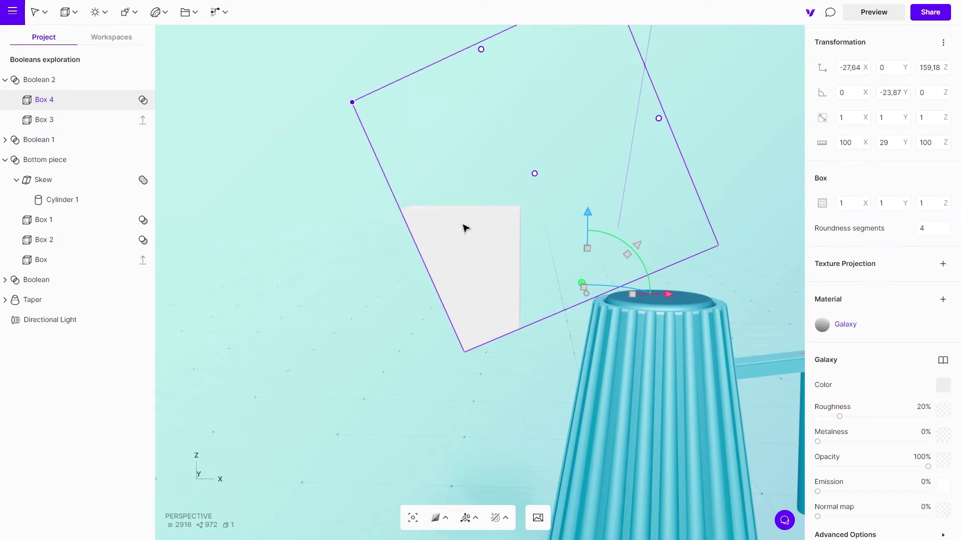
Rotate the thin box to about -43.53° around Y and move it to about X -24.49, Z 174.49
{"action": "left_click_drag", "start_coordinate": [621, 242], "coordinate": [652, 200]}
{"action": "right_click_drag", "start_coordinate": [375, 284], "coordinate": [478, 324]}
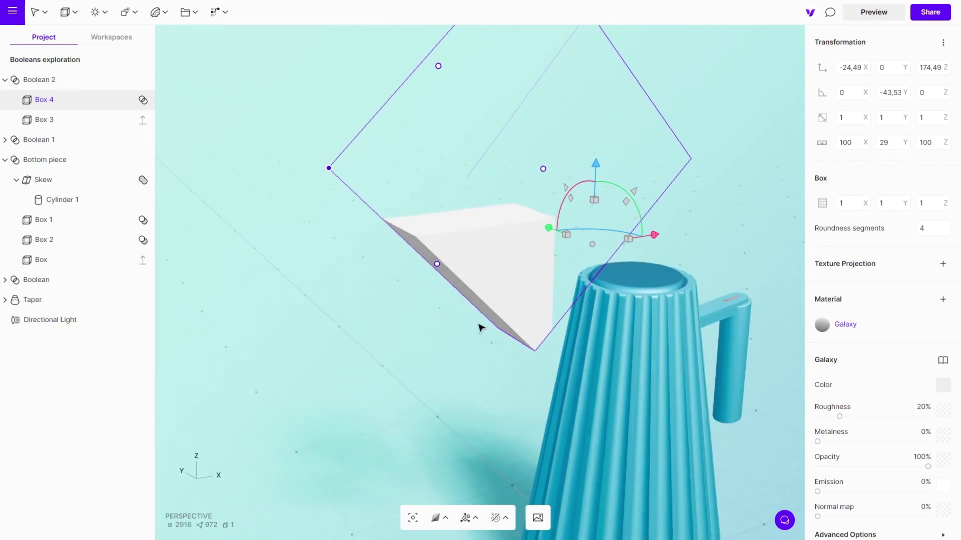
{"action": "key", "text": "Escape"}
Apply a Taper modifier with 50% intensity to the intersect Boolean and set its helper direction to -X
{"action": "left_click", "coordinate": [500, 283]}
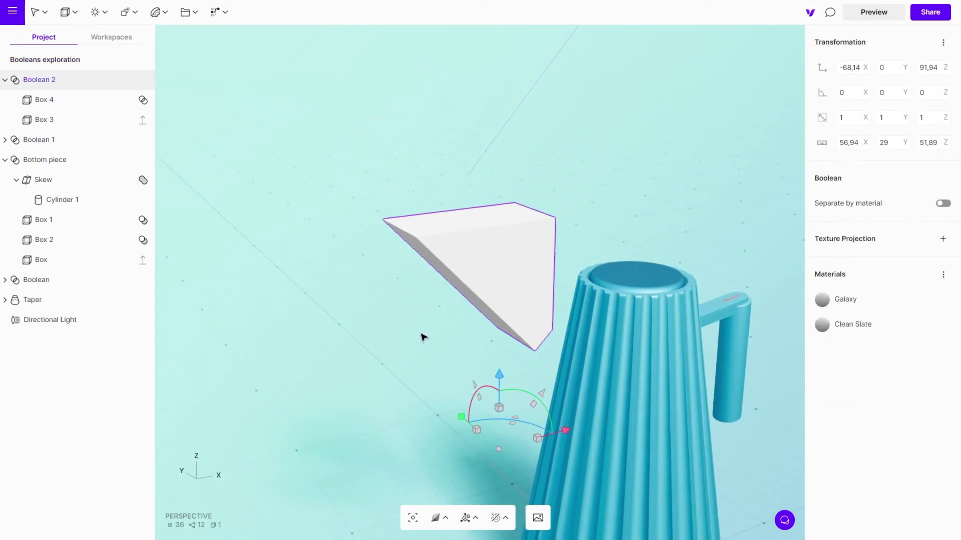
{"action": "right_click_drag", "start_coordinate": [427, 307], "coordinate": [480, 345]}
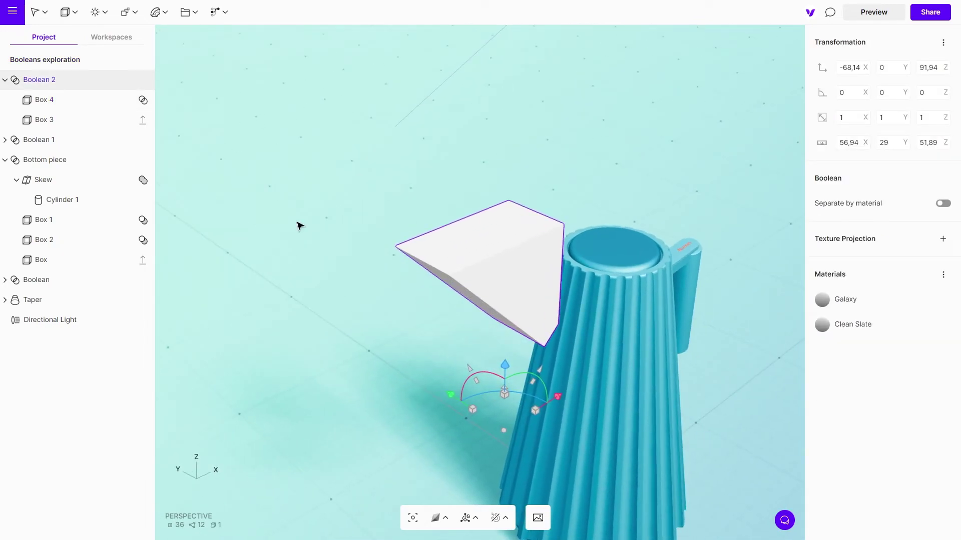
{"action": "left_click", "coordinate": [156, 12]}
{"action": "left_click", "coordinate": [180, 85]}
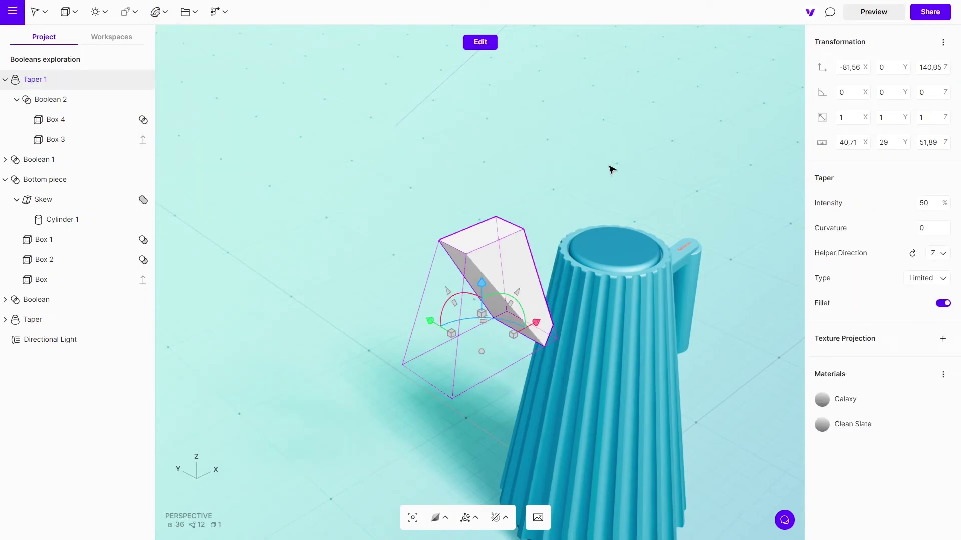
{"action": "left_click", "coordinate": [937, 208]}
{"action": "right_click_drag", "start_coordinate": [723, 181], "coordinate": [539, 117]}
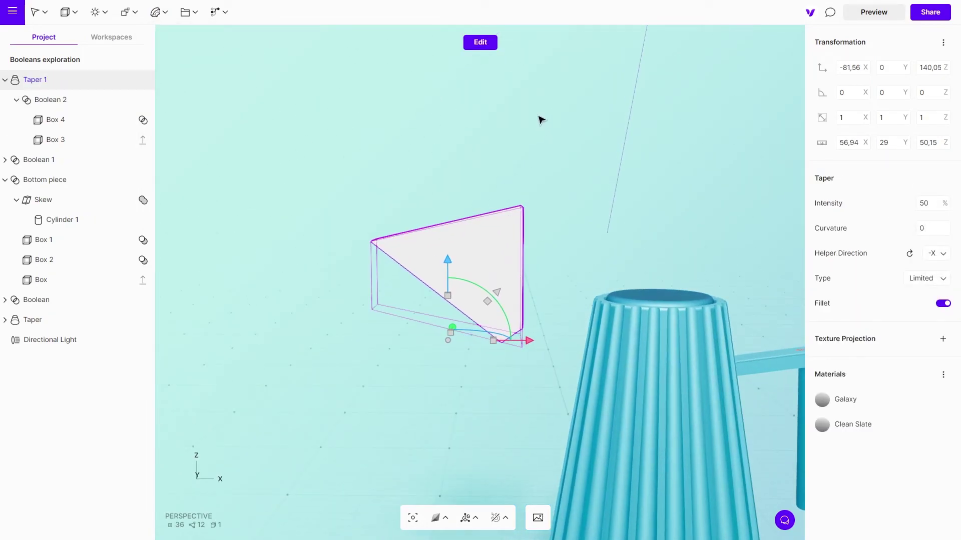
Move the thin intersecting box downward and toward the pot so the spout's lower corner comes to a sharp point
{"action": "left_click", "coordinate": [59, 121]}
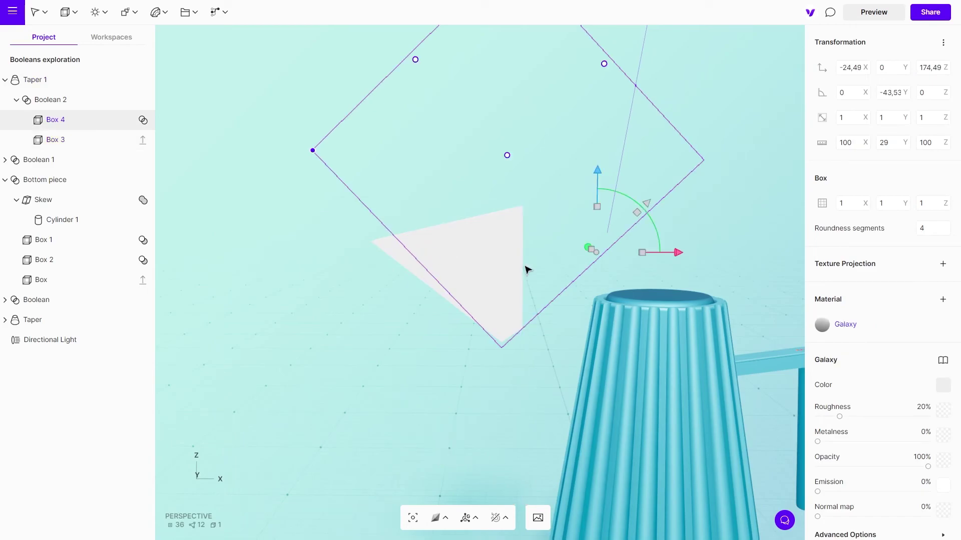
{"action": "left_click_drag", "start_coordinate": [653, 212], "coordinate": [682, 253]}
{"action": "left_click", "coordinate": [329, 133]}
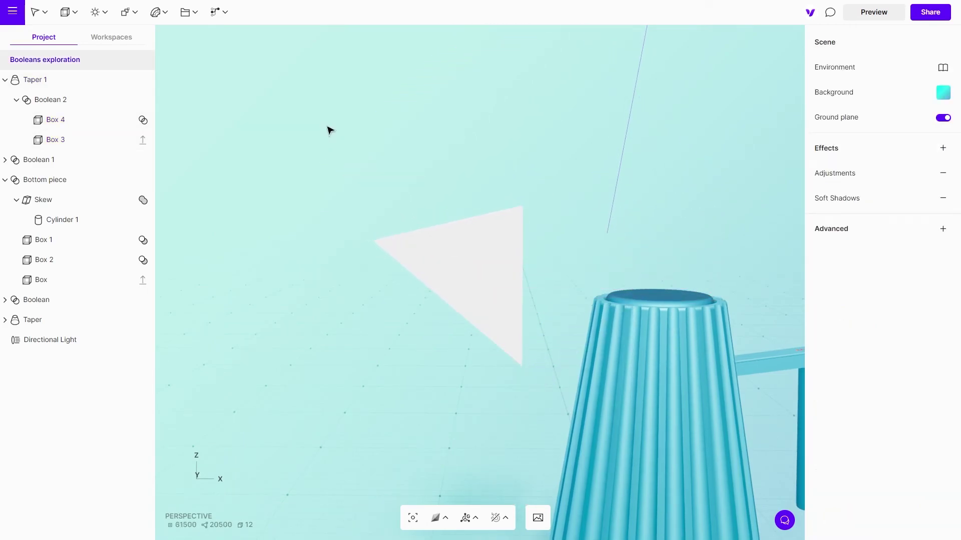
{"action": "right_click_drag", "start_coordinate": [330, 133], "coordinate": [528, 225]}
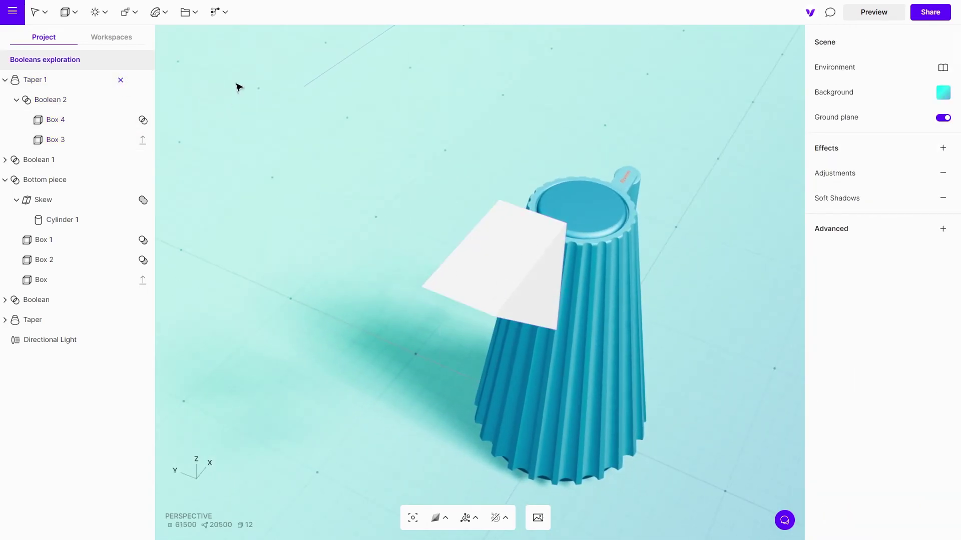
Add another 100 × 100 × 100 box at the scene origin
{"action": "left_click", "coordinate": [69, 13]}
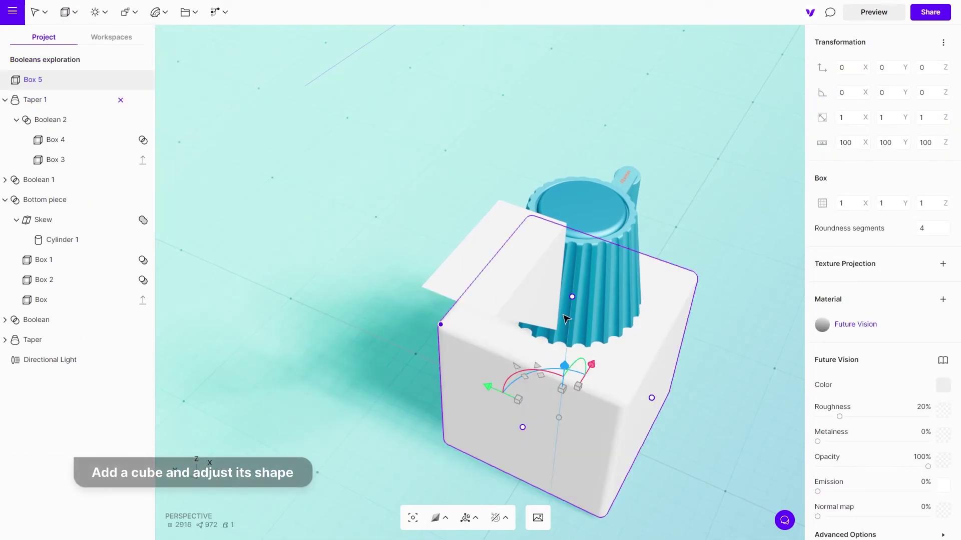